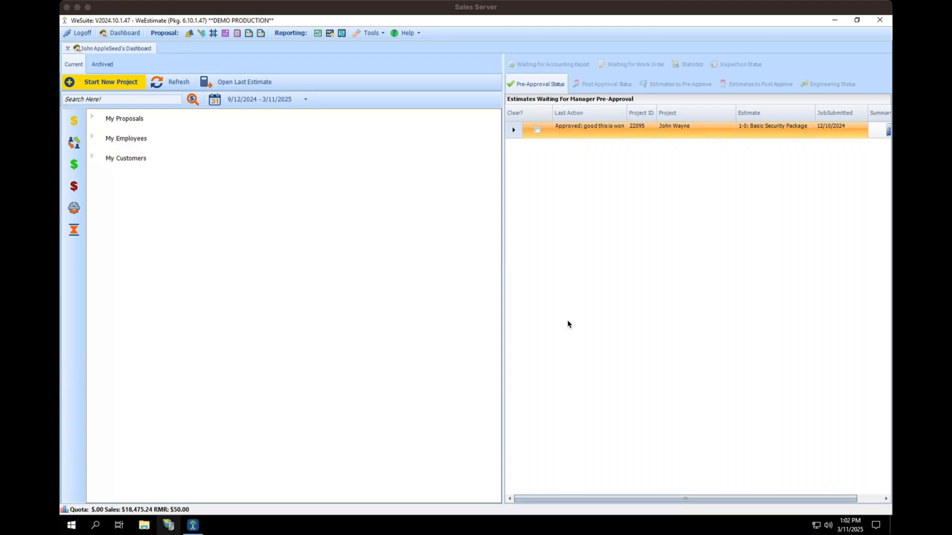
double_click(787, 20)
drag(785, 39, 781, 46)
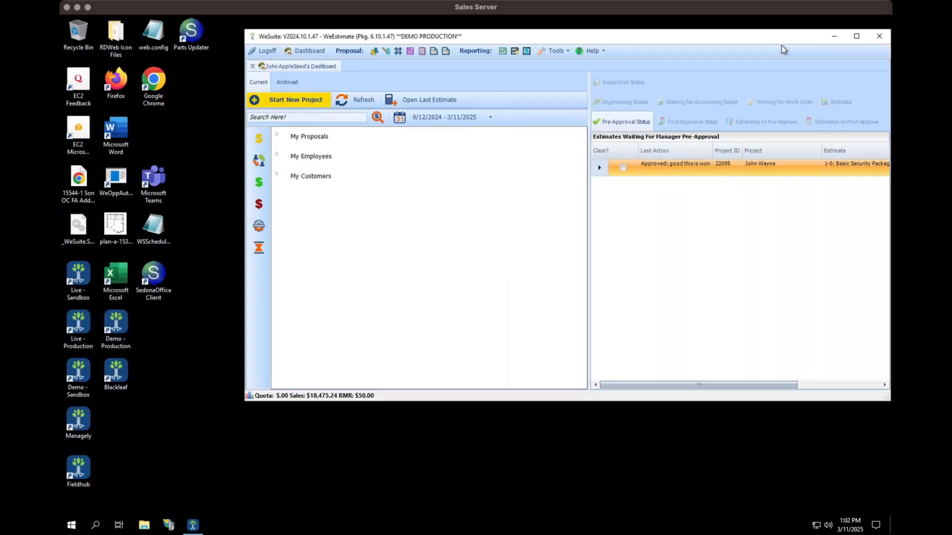
right_click(118, 102)
click(227, 130)
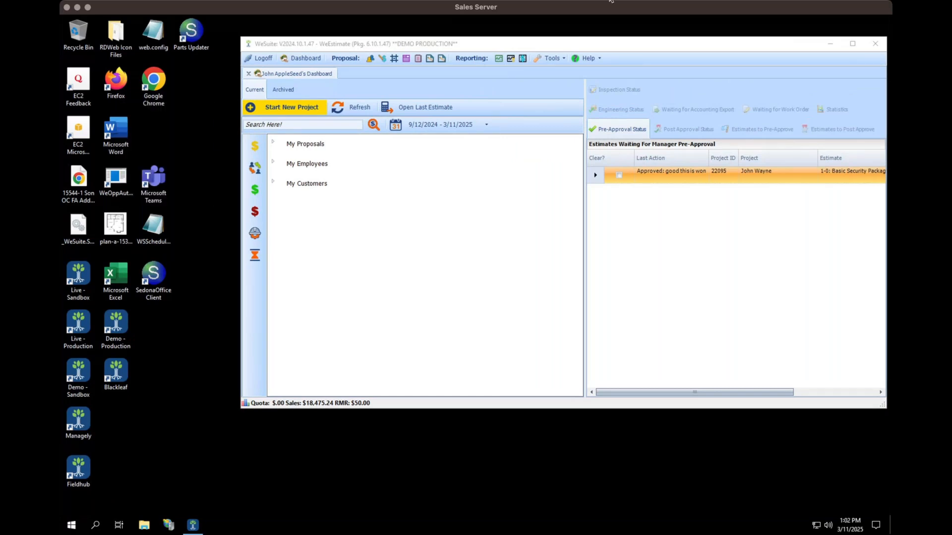
click(583, 40)
double_click(583, 40)
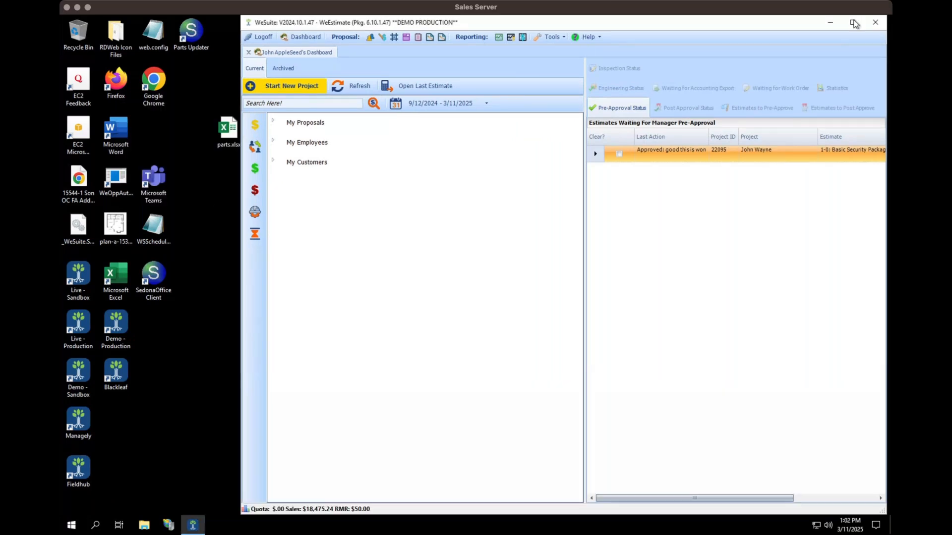
click(854, 23)
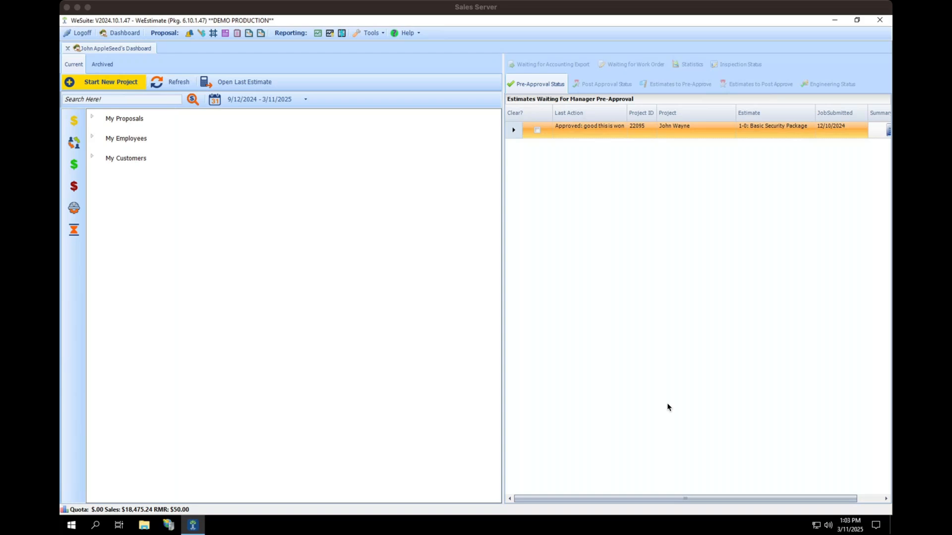
Step: Open the Basic Security Package estimate from the proposal listed under My Proposals
click(92, 117)
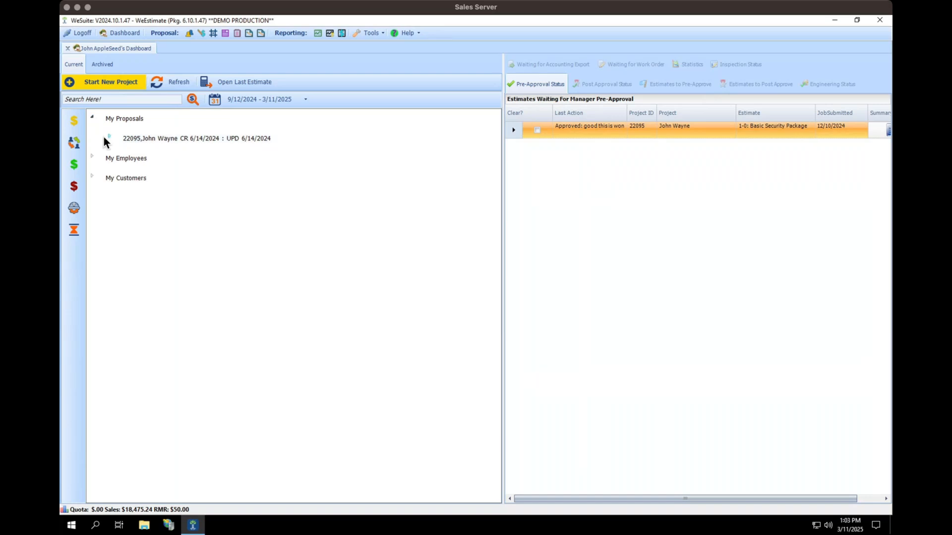
click(110, 139)
double_click(194, 200)
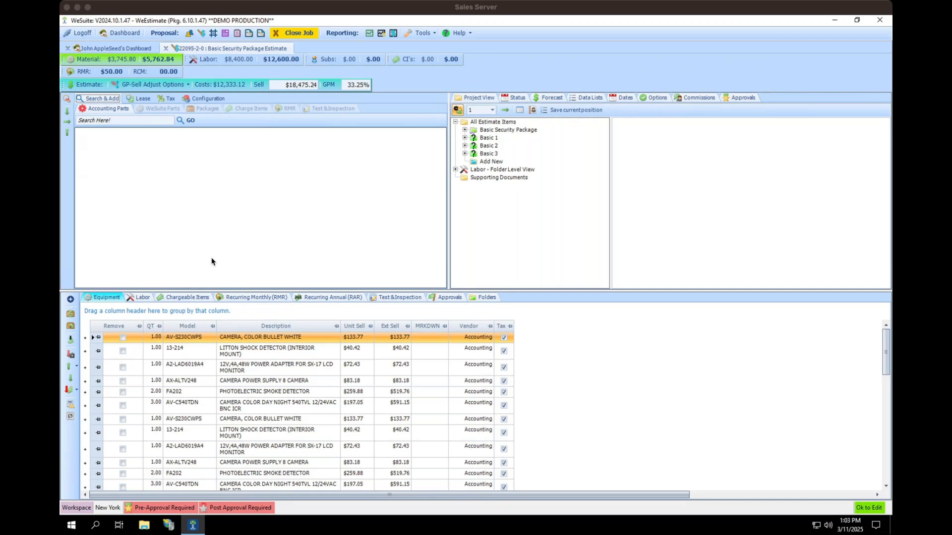
Step: Open the System Configuration while the estimate is open
click(429, 35)
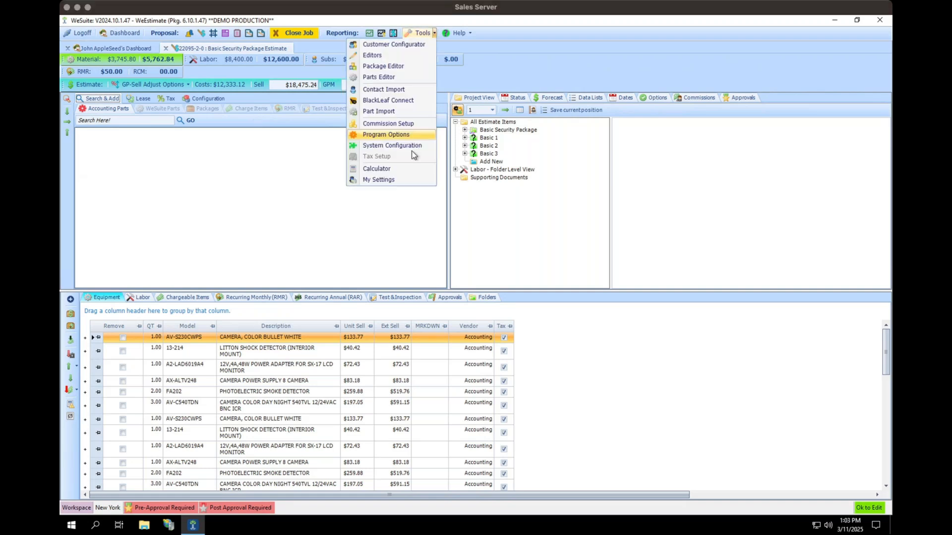
click(383, 149)
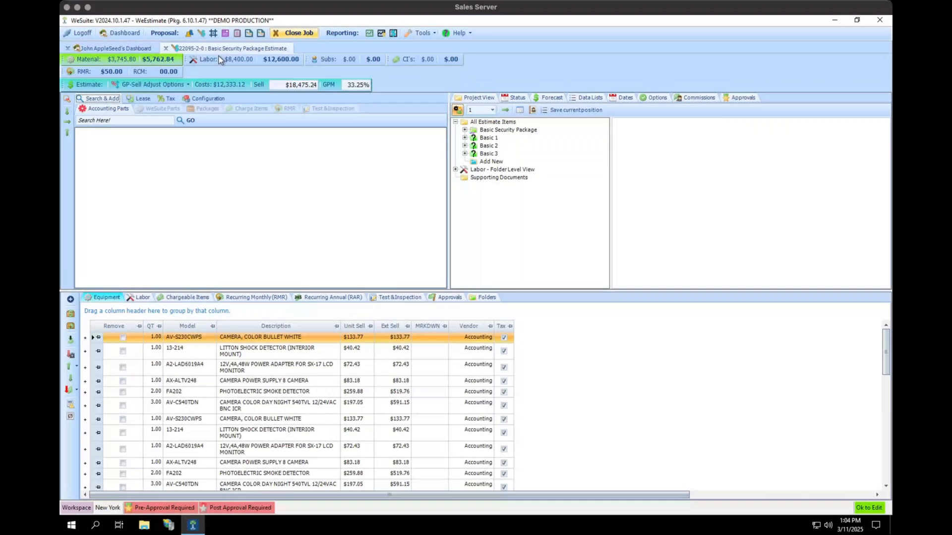
Step: Show the Unit Cost column in the equipment grid and limit the grid to the Basic Security Package folder
click(299, 33)
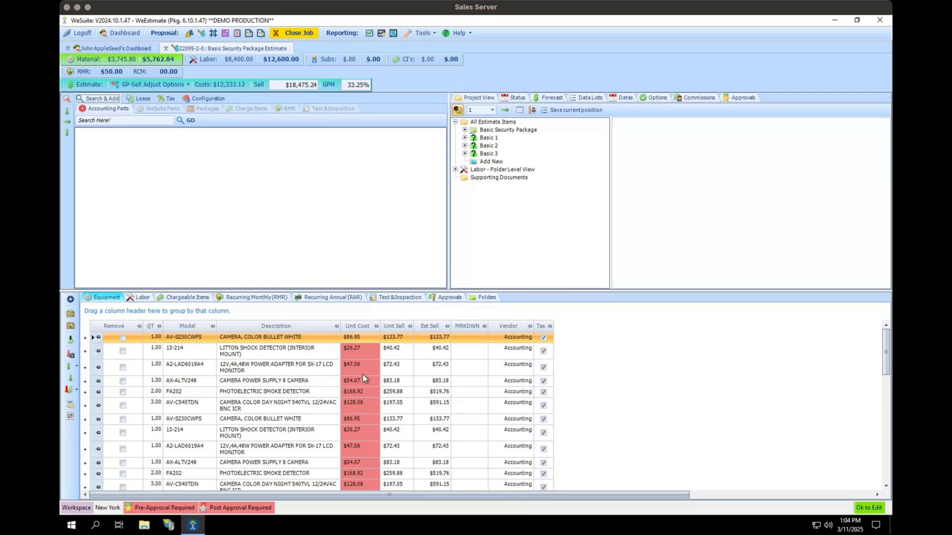
scroll(364, 378, down, 1)
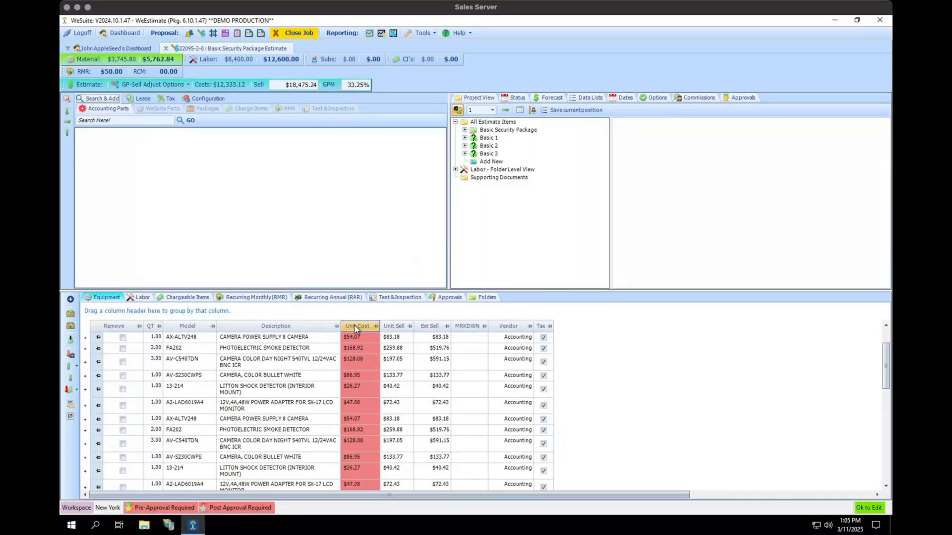
double_click(509, 130)
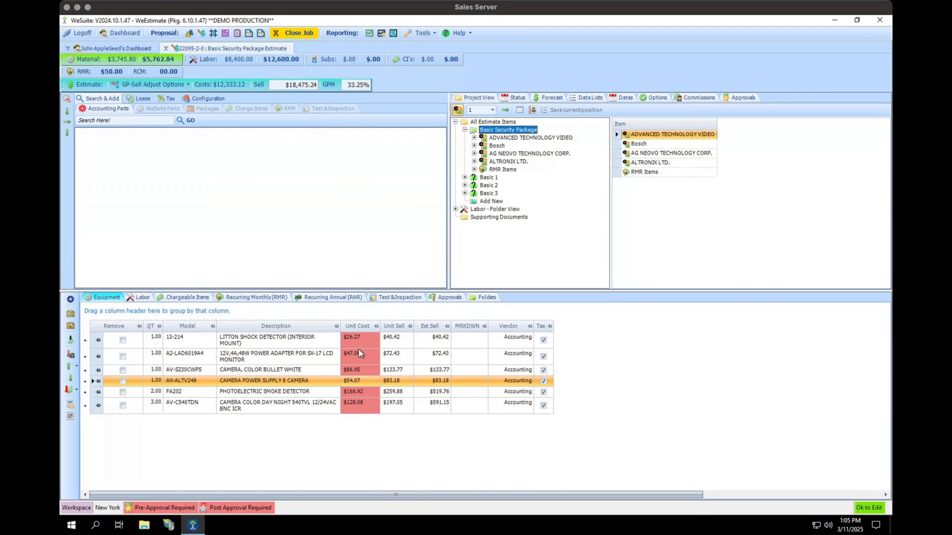
Step: Select all equipment rows of the Basic Security Package, from model 13-214 through AV-C540TDN
click(92, 342)
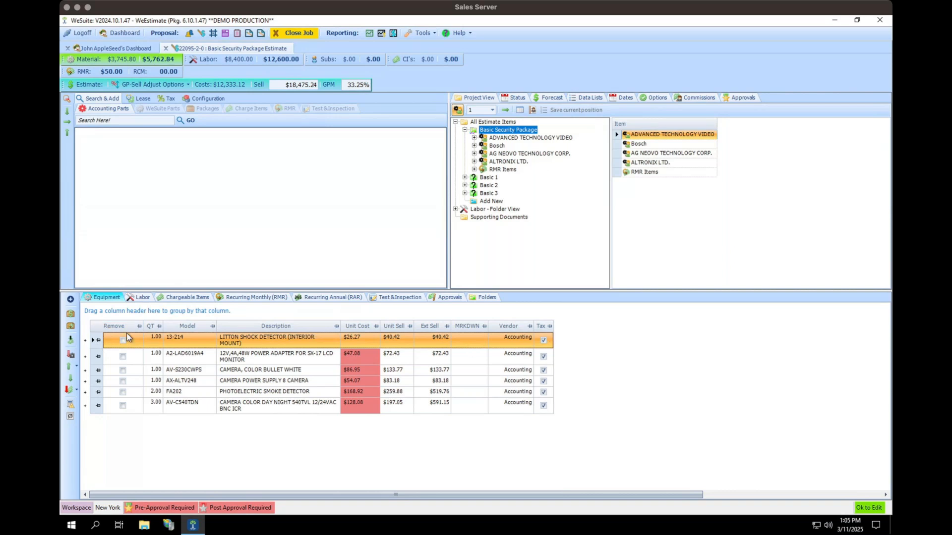
click(95, 410)
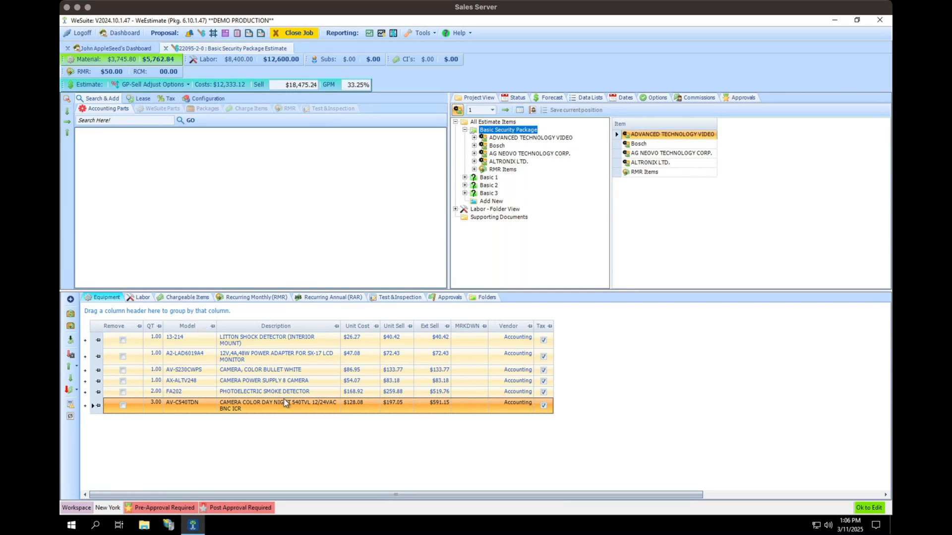
Step: Review the vendor choices offered by Latest Pricing for the selected equipment, and leave without updating prices
click(69, 341)
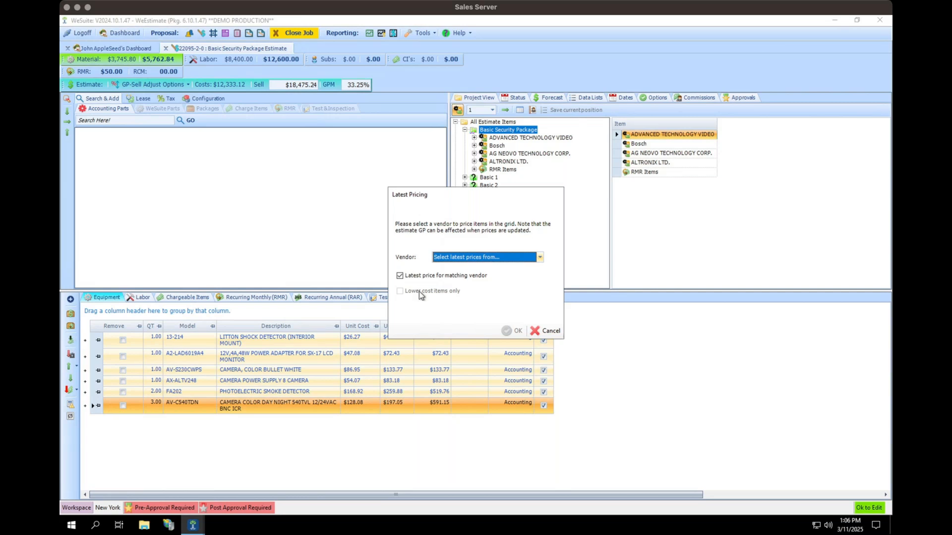
click(541, 257)
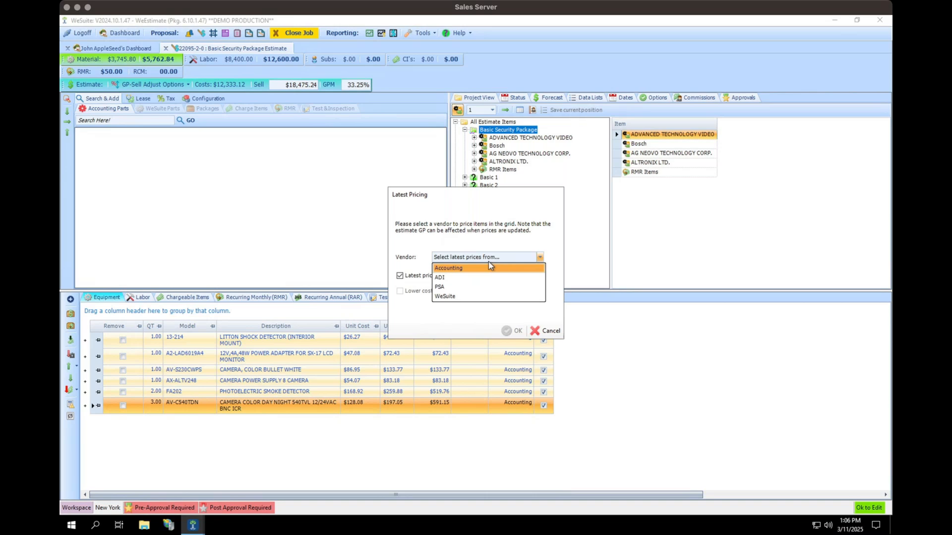
click(480, 258)
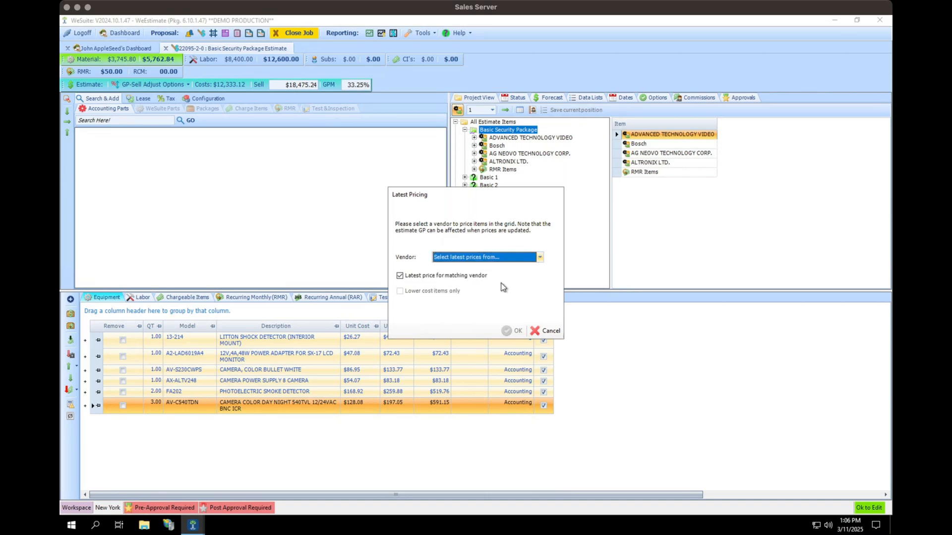
click(480, 258)
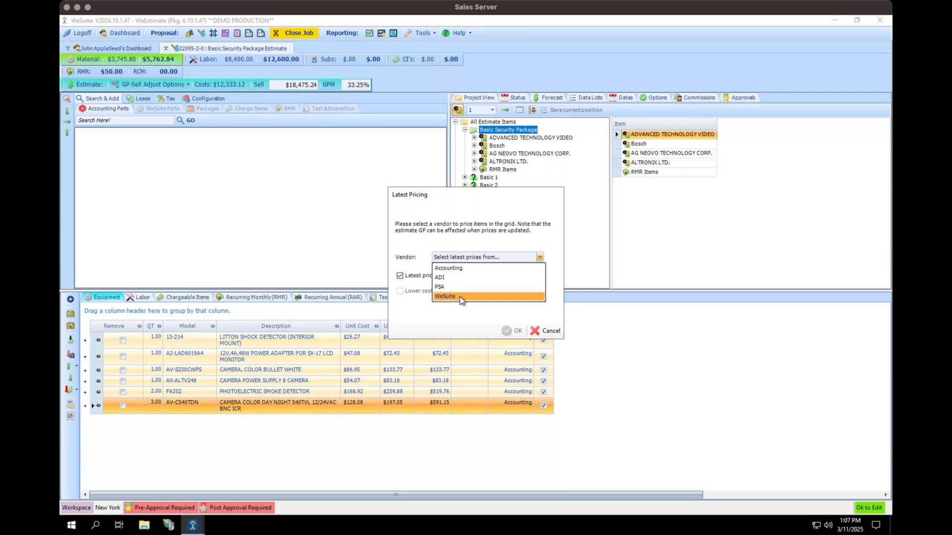
click(475, 258)
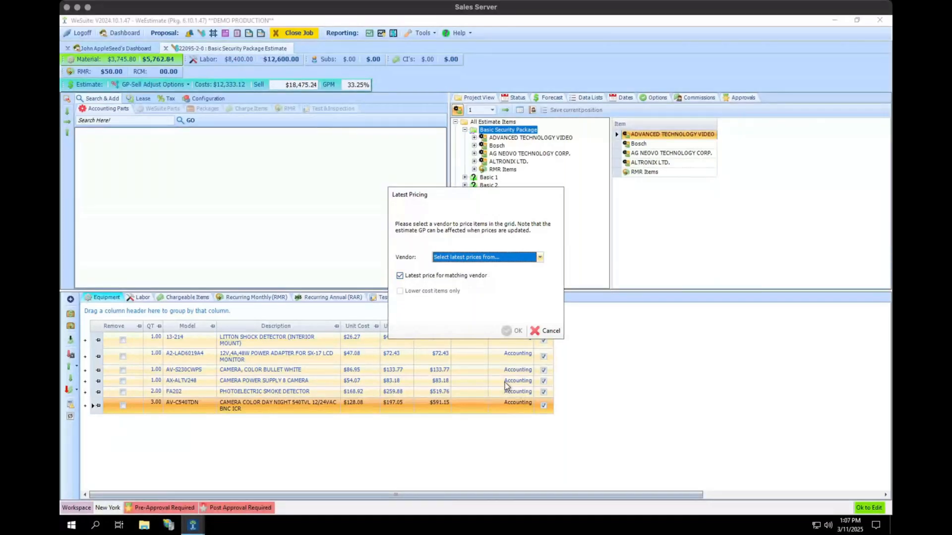
click(536, 330)
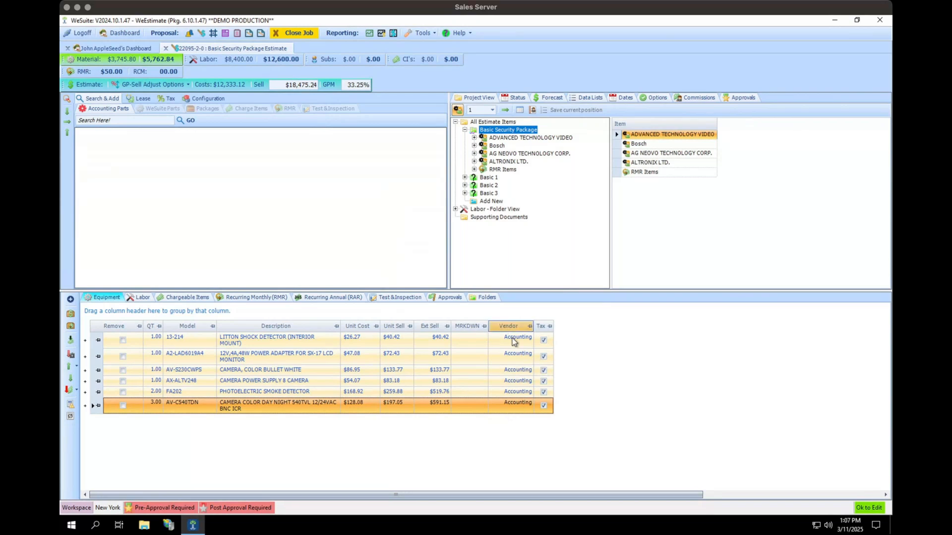
Step: Update the selected equipment to the latest prices from the Accounting vendor, leaving the matching-vendor option on
click(70, 339)
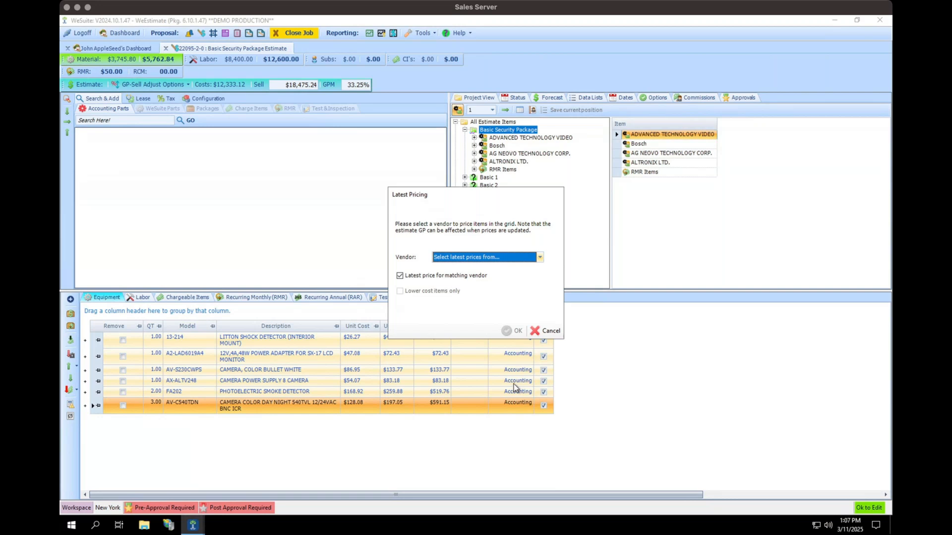
click(539, 256)
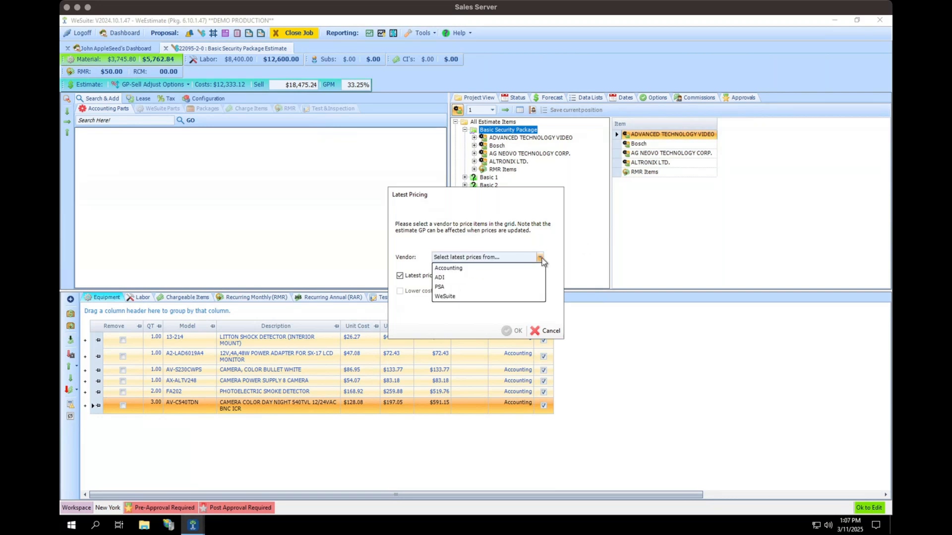
click(501, 269)
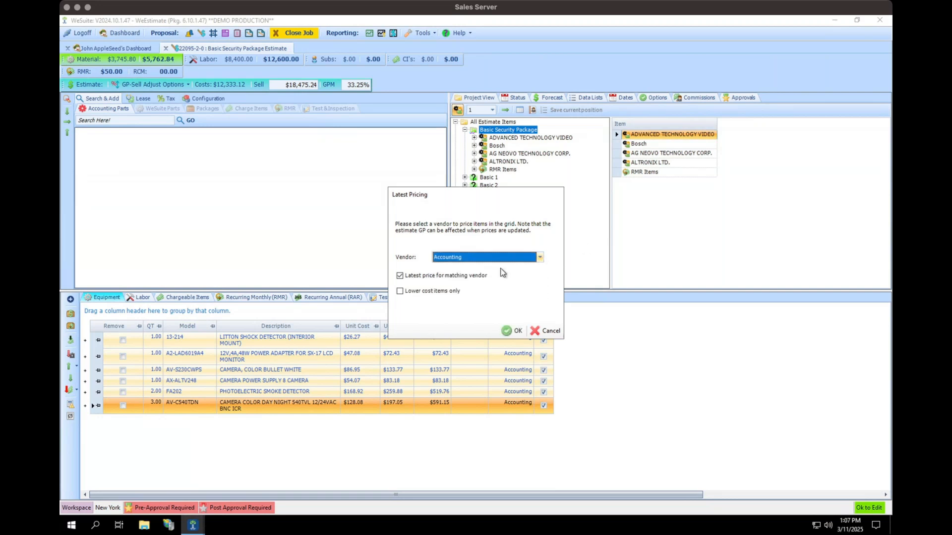
click(516, 332)
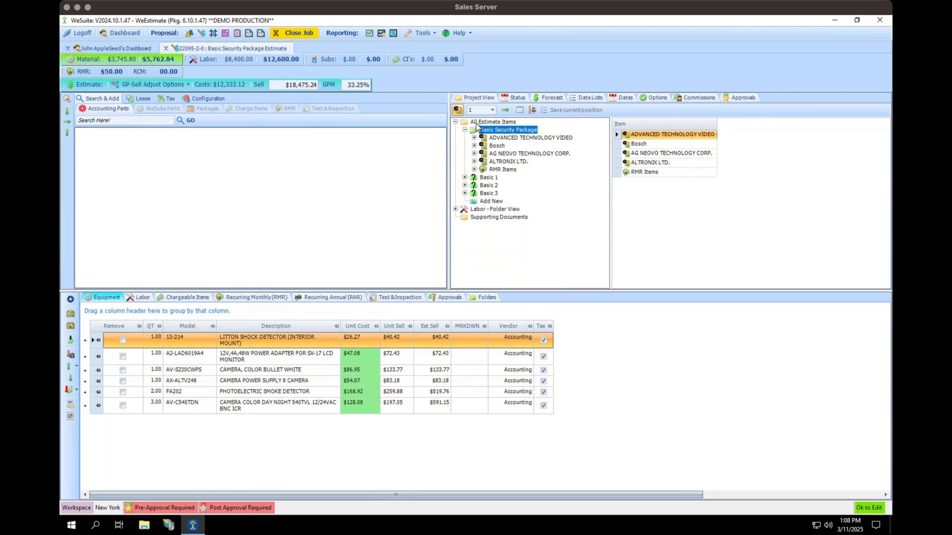
Step: View the equipment for all estimate items and adjust the pane divider to give the equipment grid more height
click(491, 122)
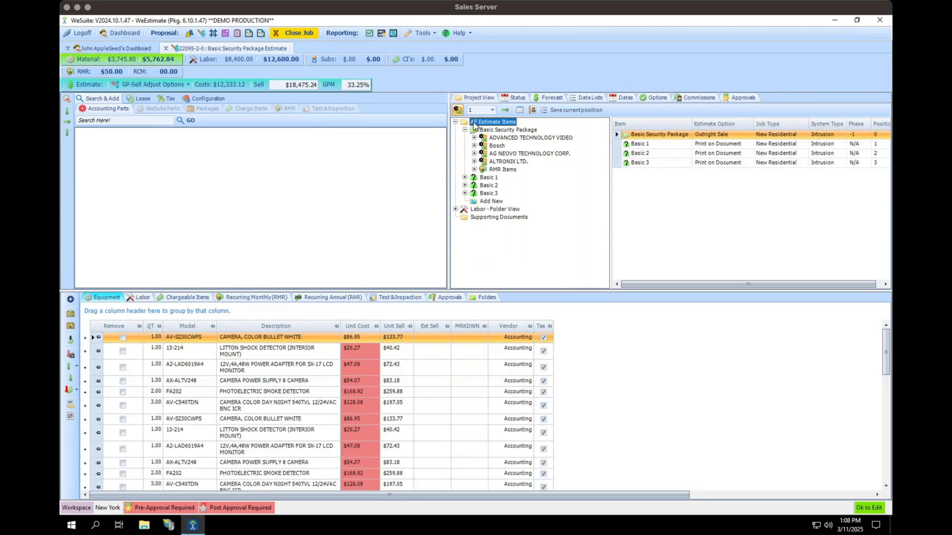
drag(407, 291, 404, 167)
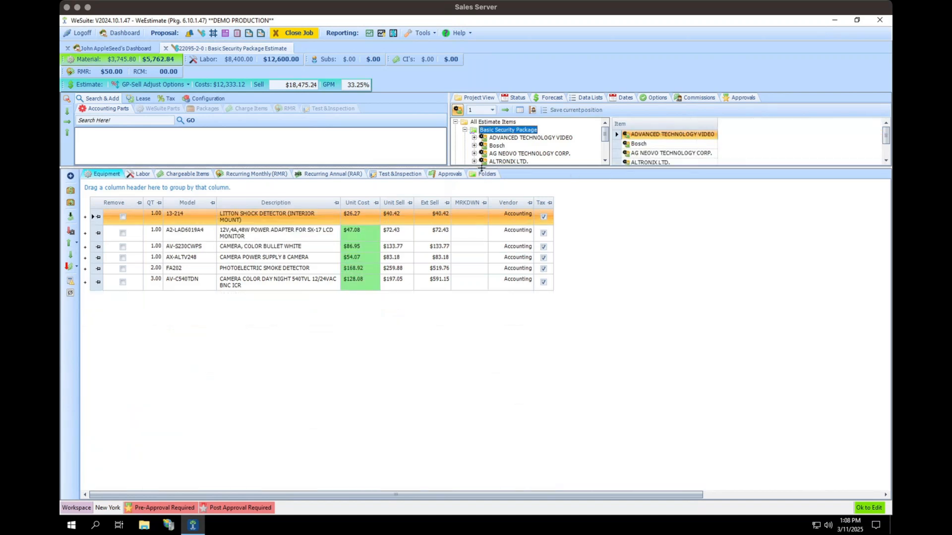
drag(481, 168, 487, 246)
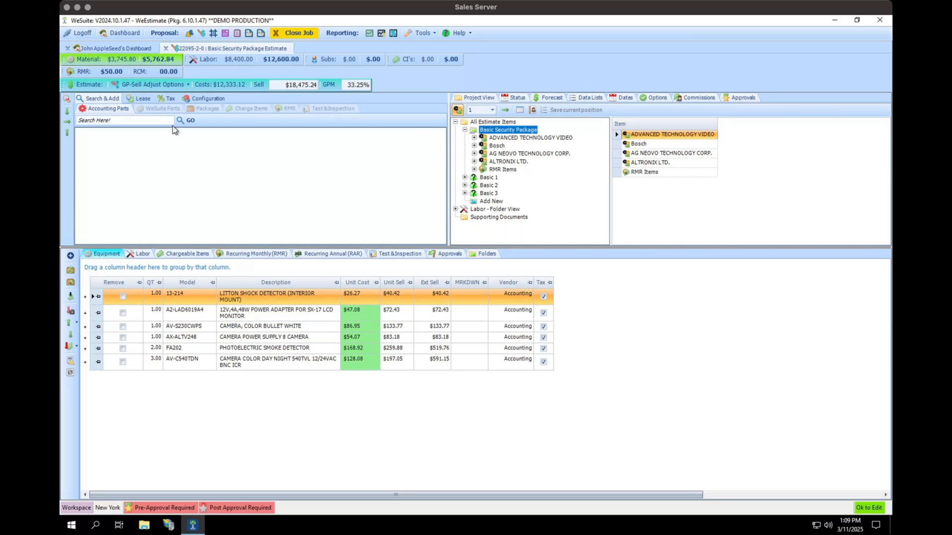
Step: Search the WeSuite Parts catalog for "camera"
click(158, 109)
click(143, 120)
text(camera)
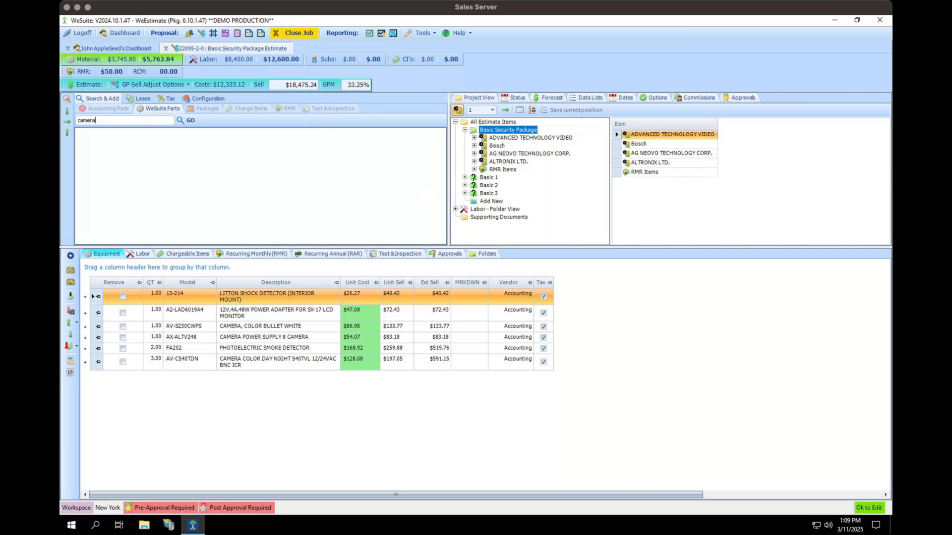
key(Return)
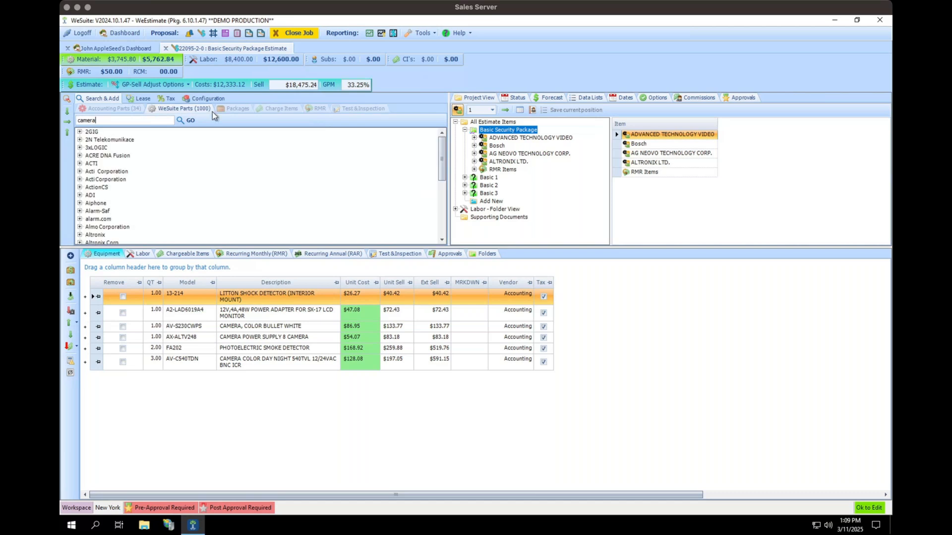
Step: Examine the camera parts, prices and update dates under 2GIG, 2N Telekomunikace, 3xLOGIC, Acti Corporation and ACTI
click(80, 132)
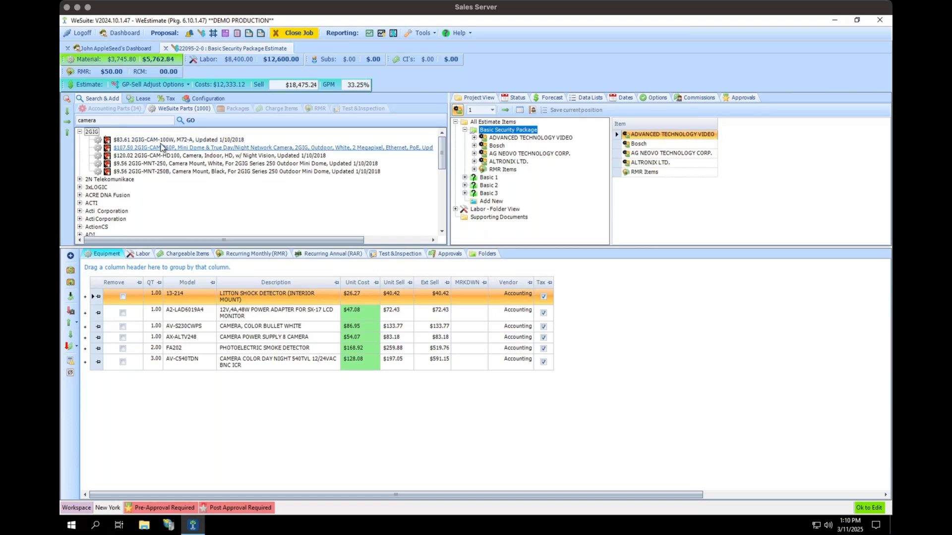
click(80, 187)
click(80, 179)
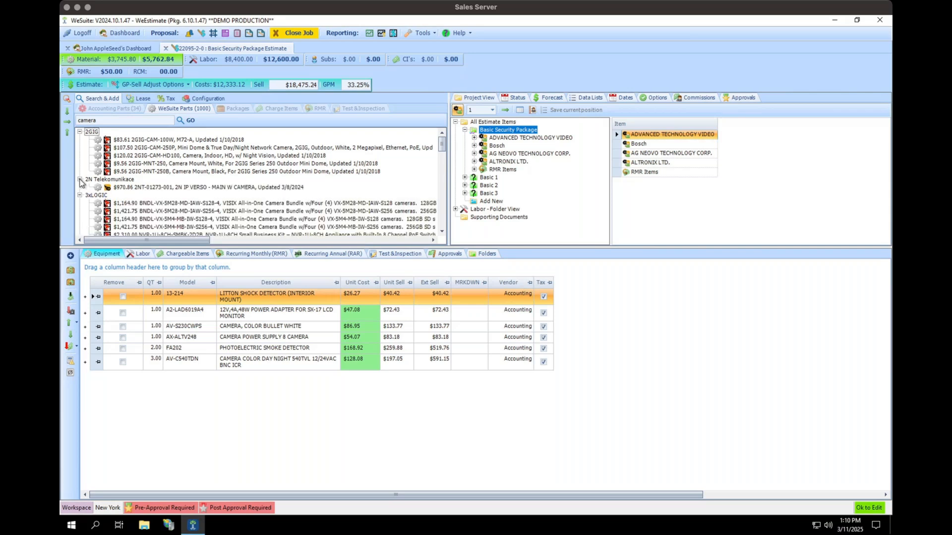
scroll(111, 188, down, 1)
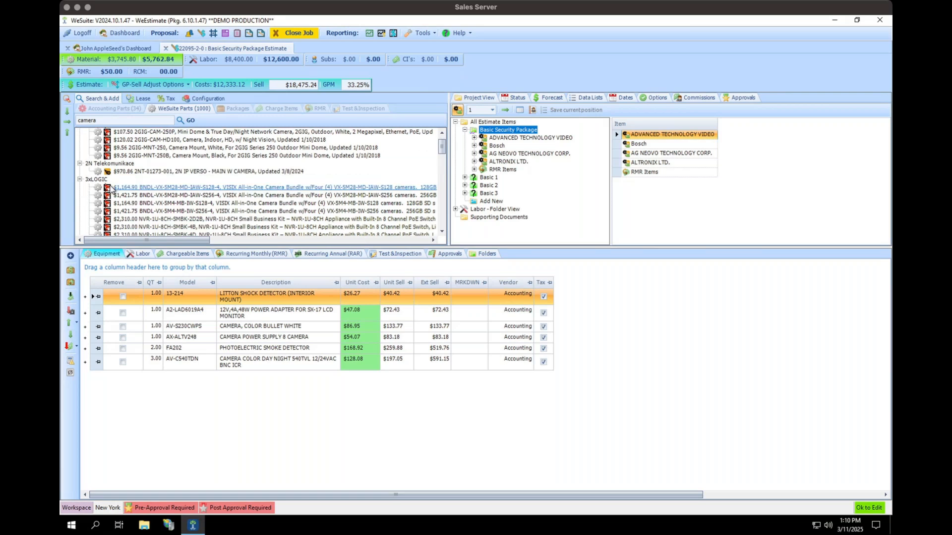
scroll(113, 187, down, 2)
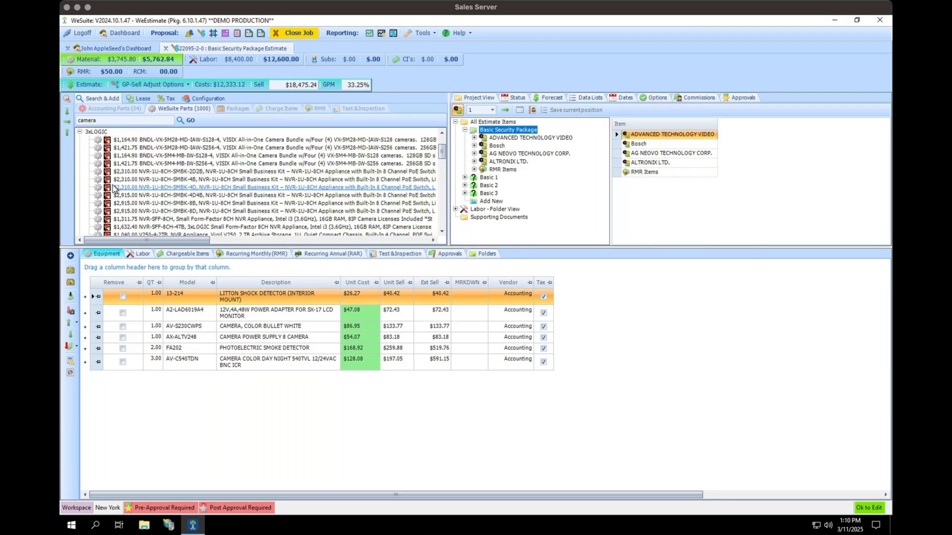
scroll(114, 188, down, 5)
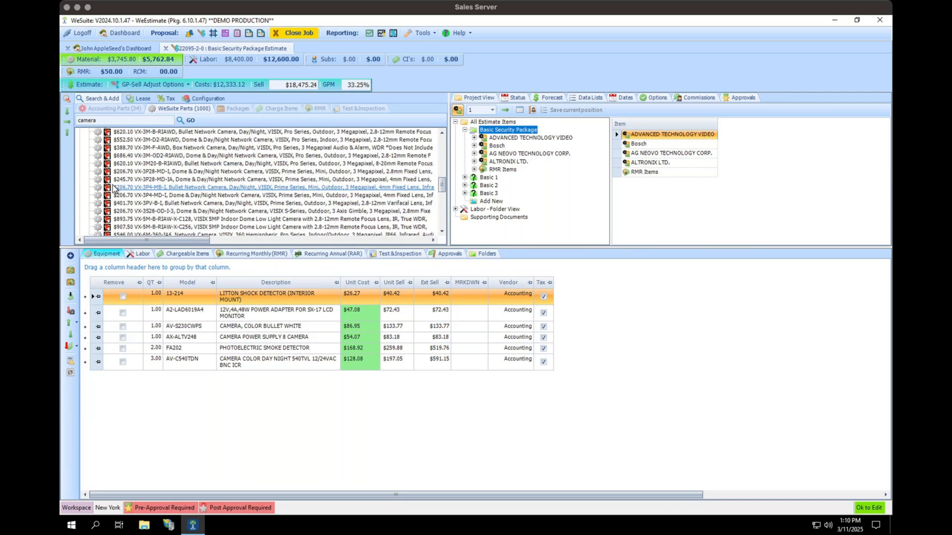
scroll(113, 188, down, 3)
click(80, 180)
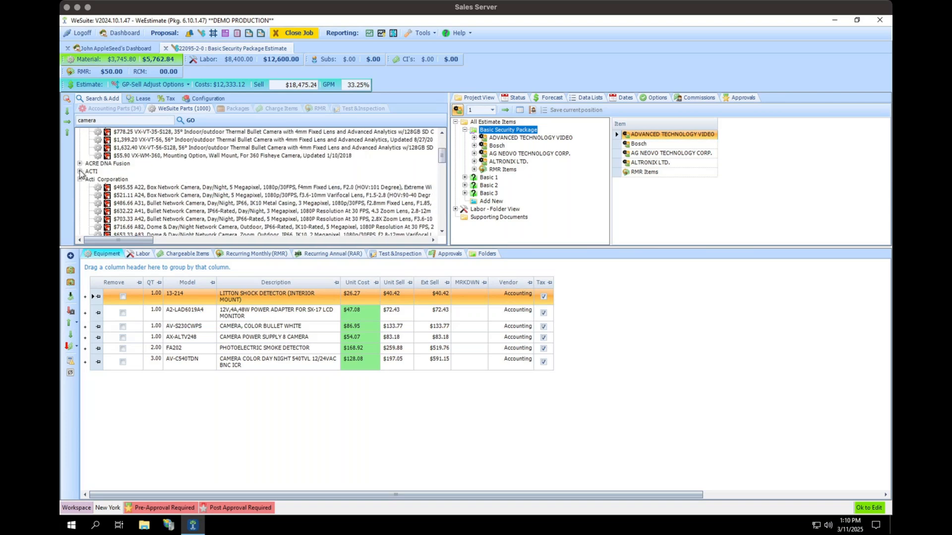
click(80, 172)
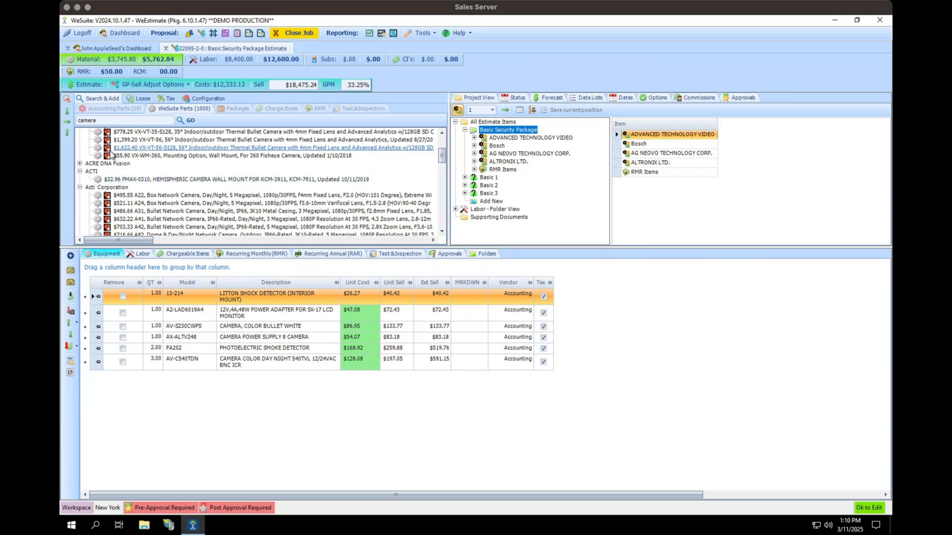
Step: Add the 3xLOGIC BNDL-VX-5M4-MB-IW-S128-4 camera bundle from the parts catalog to the Basic Security Package
scroll(111, 155, up, 2)
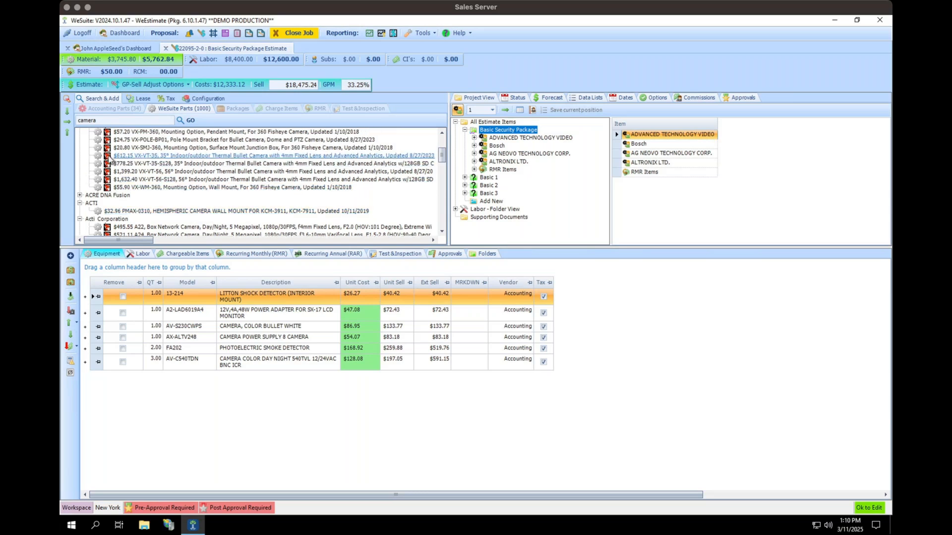
scroll(112, 159, up, 4)
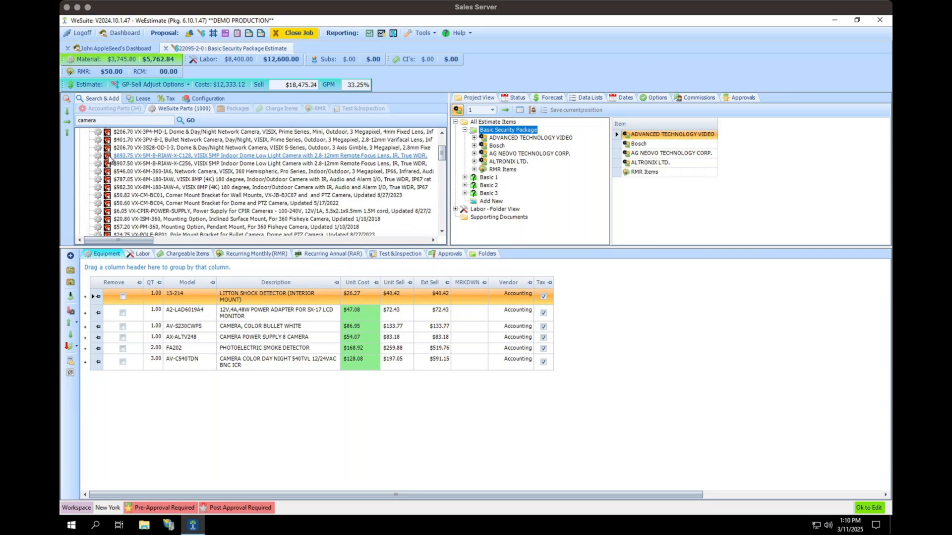
scroll(111, 158, up, 3)
scroll(111, 160, up, 2)
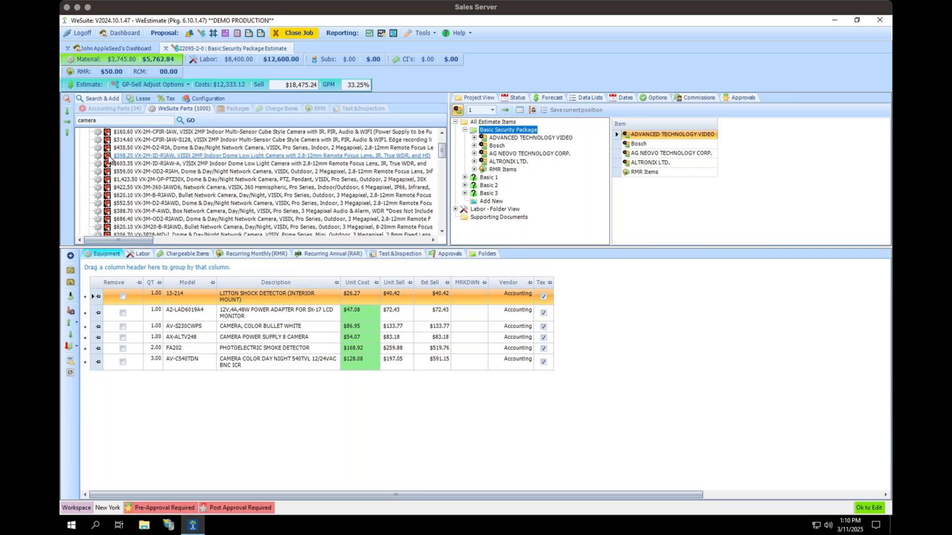
scroll(112, 159, up, 3)
scroll(112, 160, up, 5)
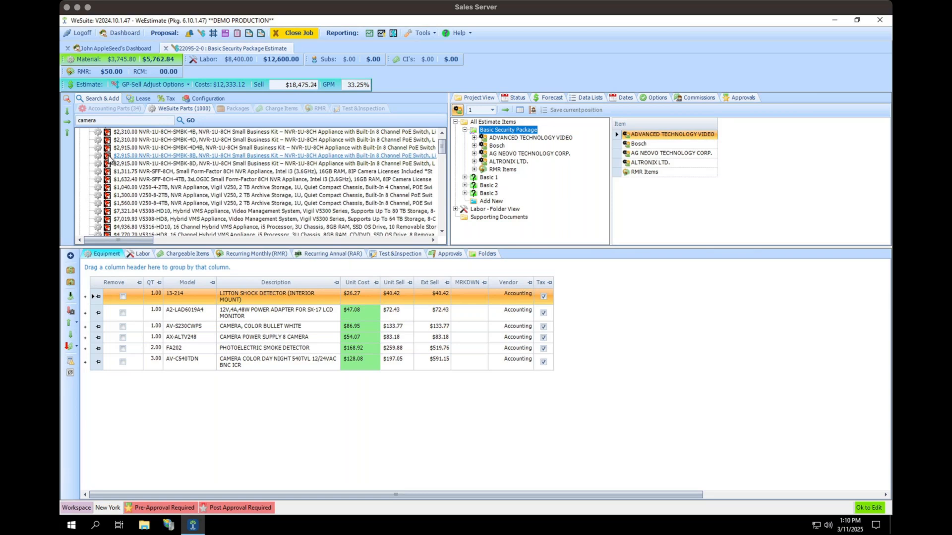
scroll(112, 160, up, 3)
scroll(110, 160, up, 1)
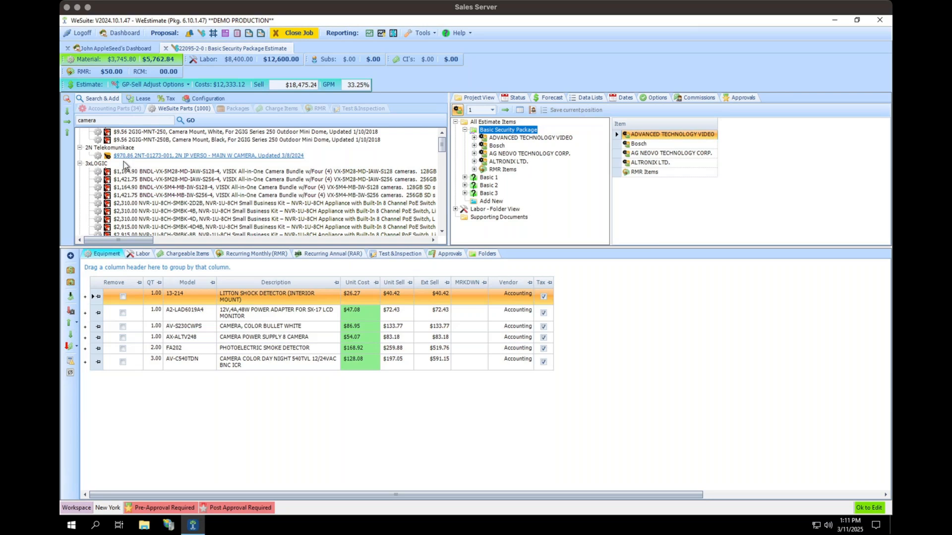
click(155, 189)
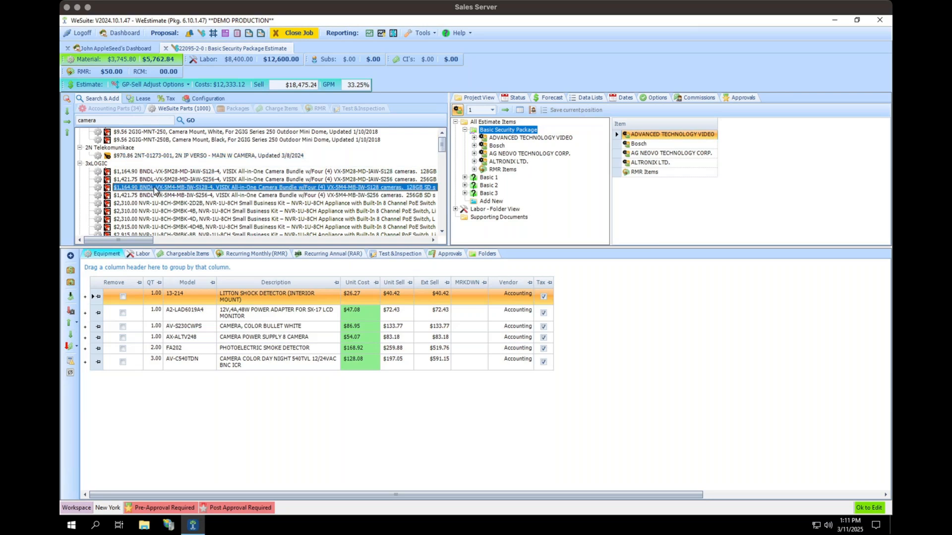
drag(155, 190, 485, 132)
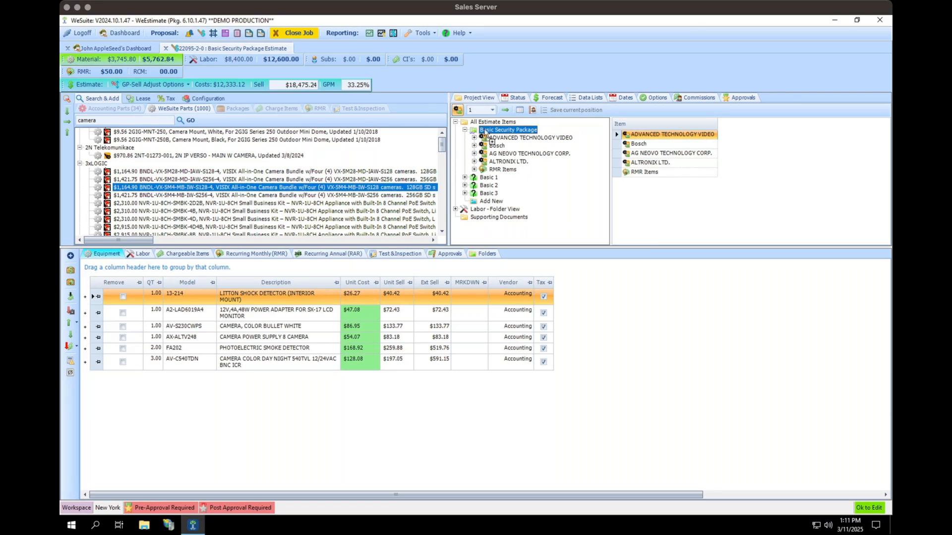
drag(485, 132, 486, 132)
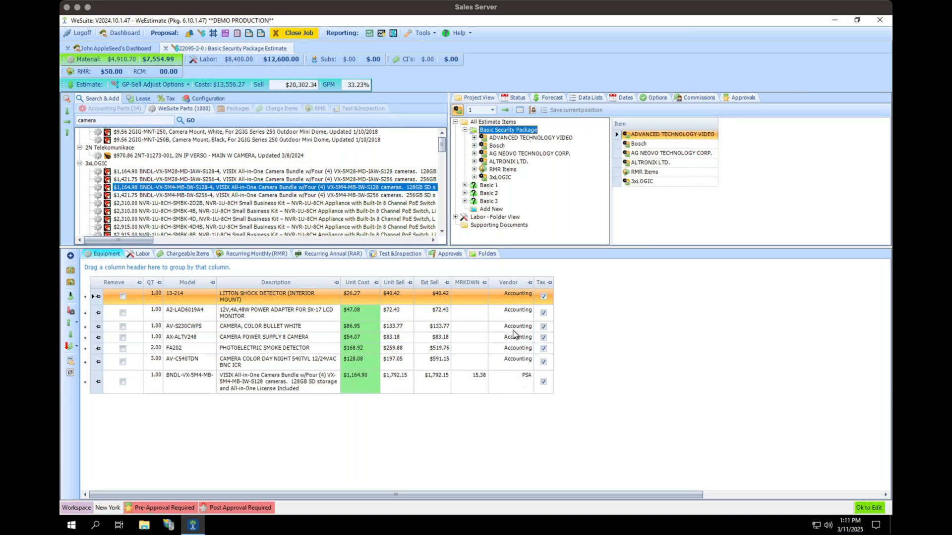
Step: Add the ACTI PMAX-0310 hemispheric camera wall mount from the parts catalog to the Basic Security Package
drag(443, 147, 441, 191)
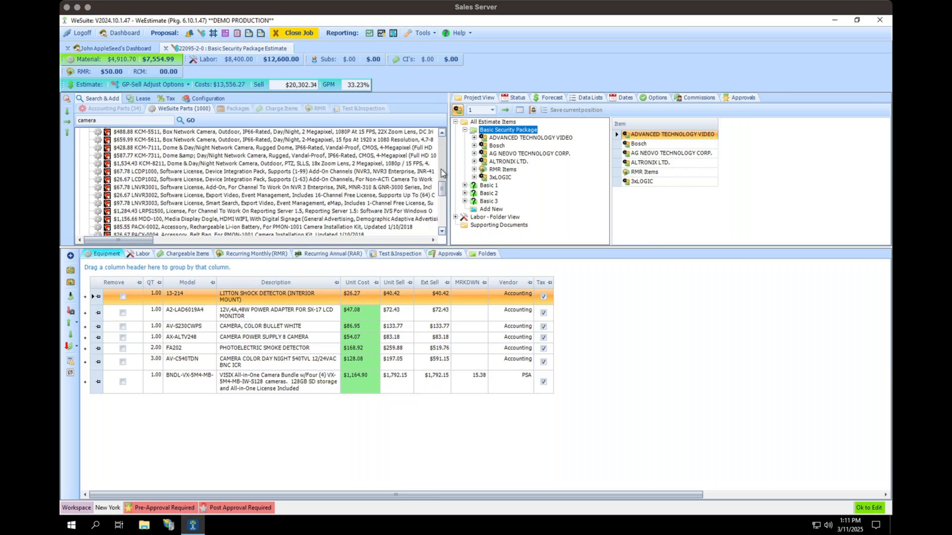
click(442, 171)
click(443, 207)
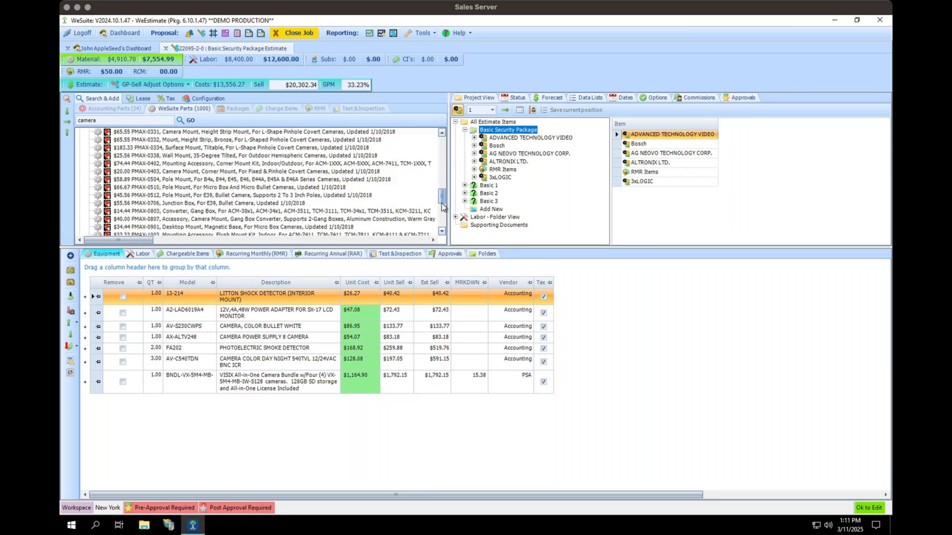
click(443, 217)
click(442, 217)
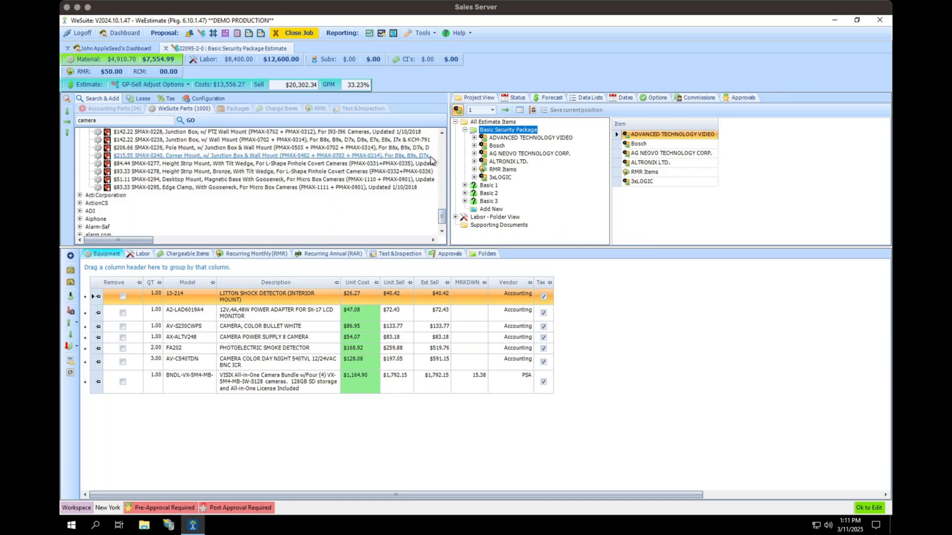
click(444, 208)
click(444, 208)
drag(445, 208, 448, 154)
scroll(281, 215, down, 2)
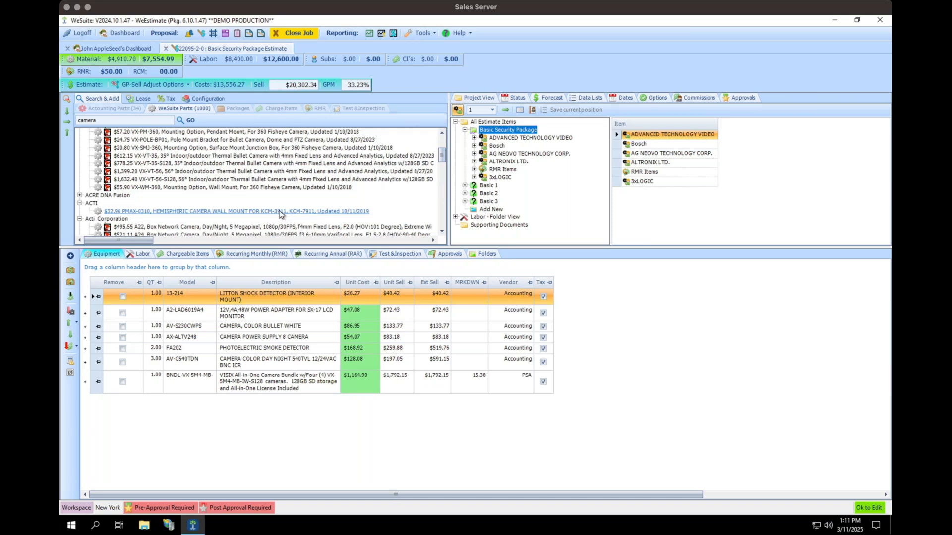
drag(281, 214, 490, 133)
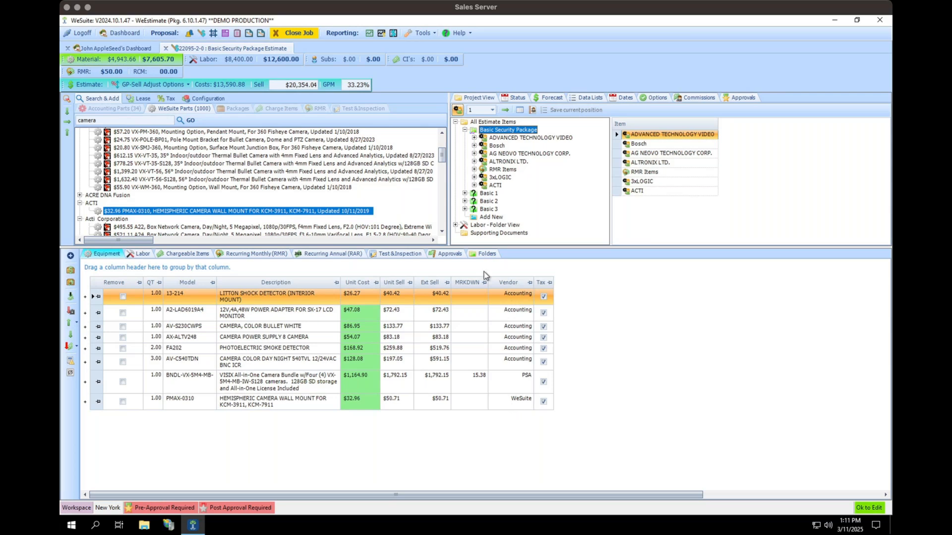
Step: Check the unit costs of the newly added camera bundle and PMAX-0310 wall mount in the equipment grid
click(373, 388)
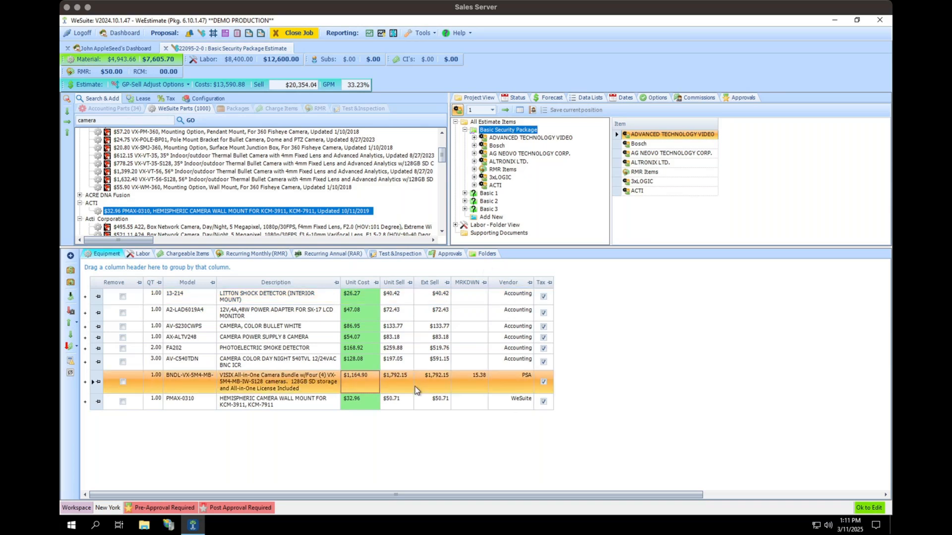
key(Tab)
click(360, 403)
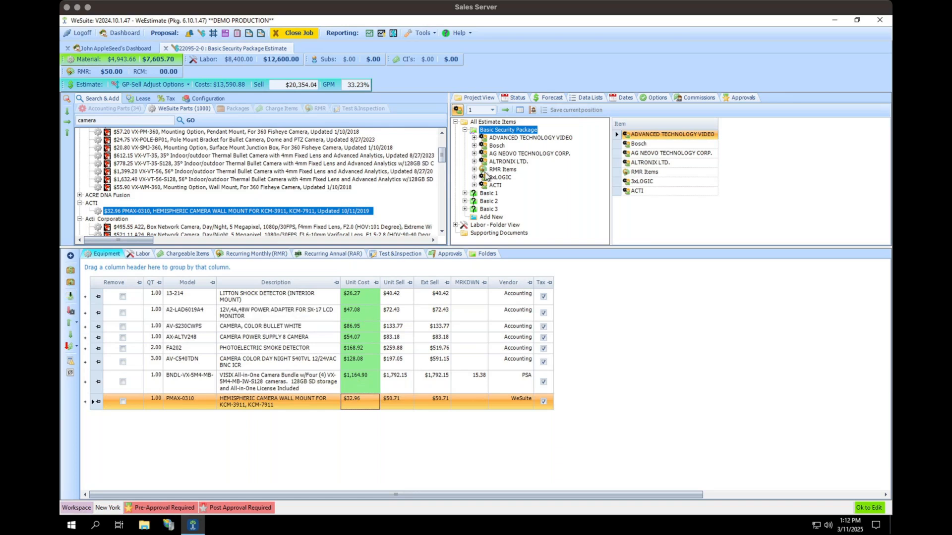
Step: Run Latest Pricing on all equipment items with Accounting as the vendor, leaving the matching-vendor and lower-cost options off
click(93, 404)
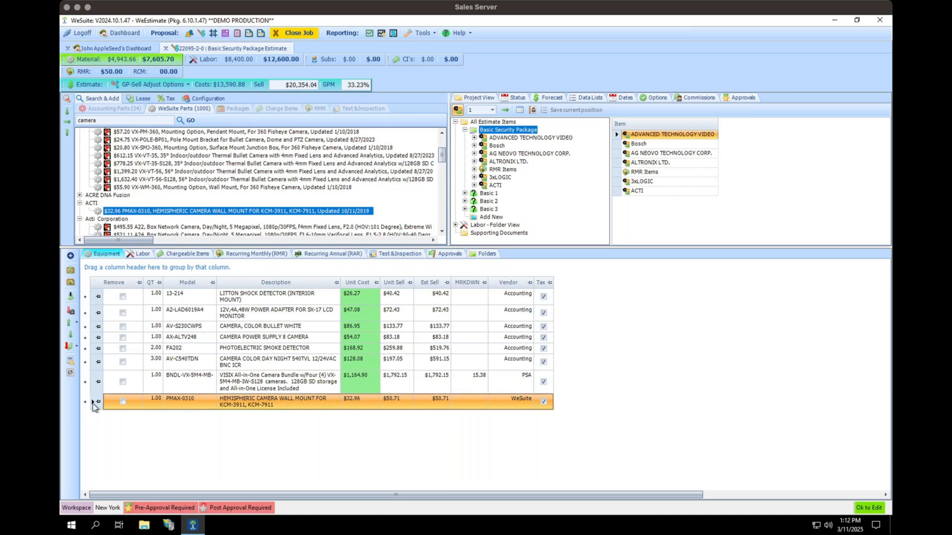
shift+click(93, 301)
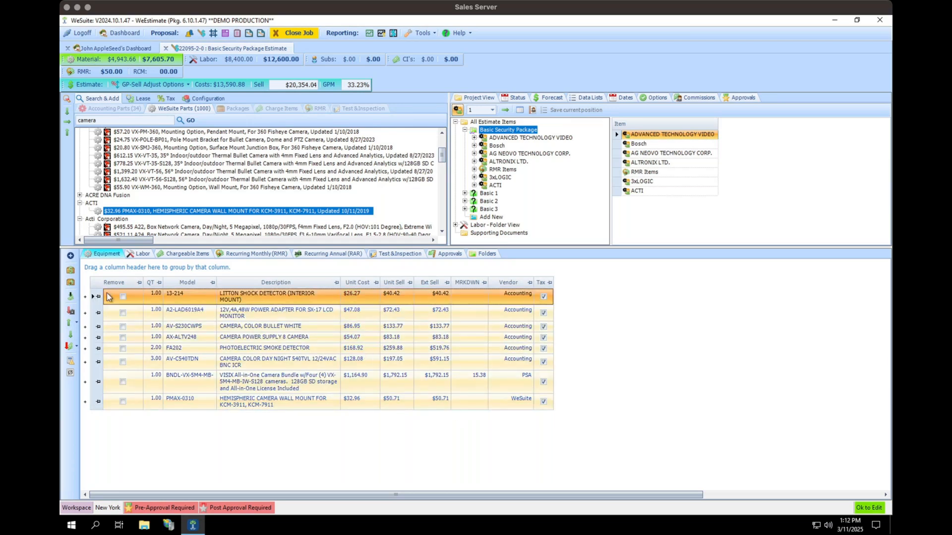
click(72, 297)
click(468, 277)
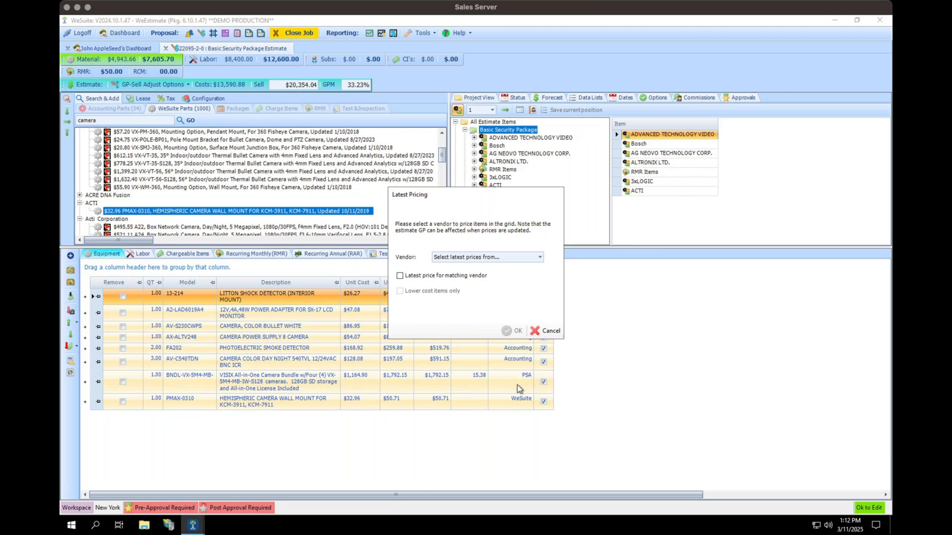
click(540, 258)
click(495, 268)
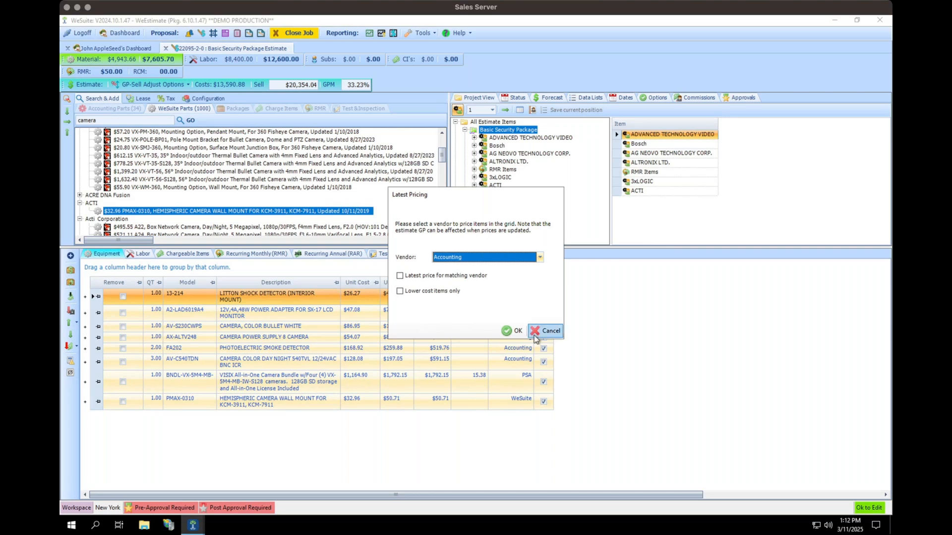
click(511, 331)
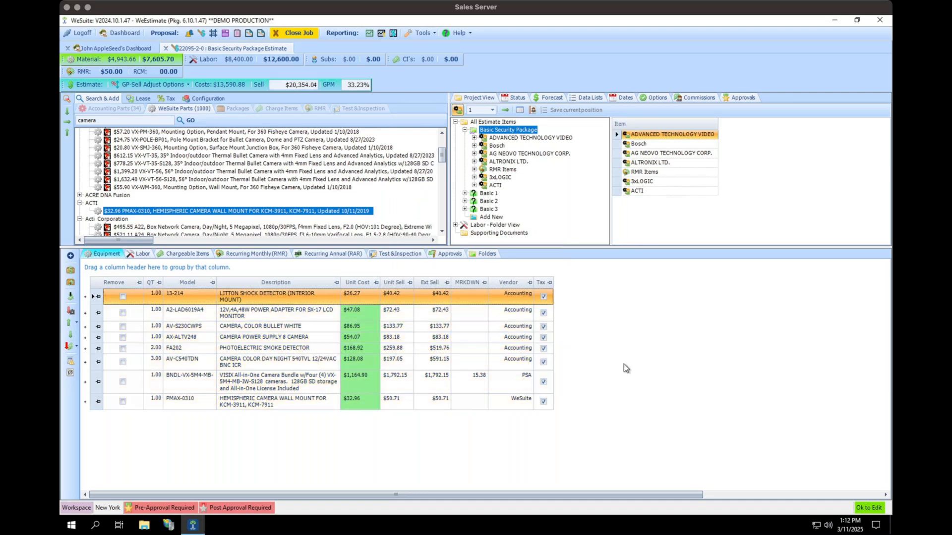
Step: Check the vendors assigned to the camera bundle and the PMAX-0310 wall mount
click(507, 378)
click(506, 401)
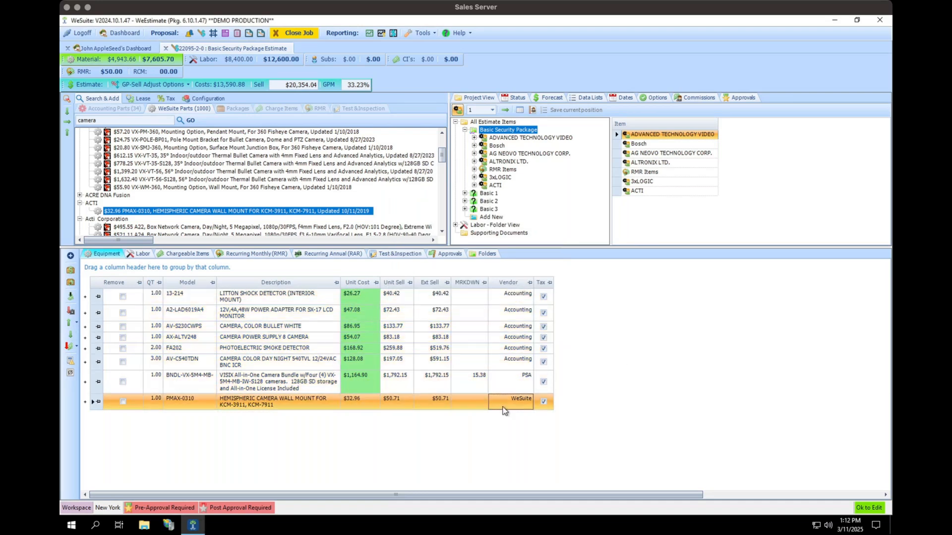
click(505, 381)
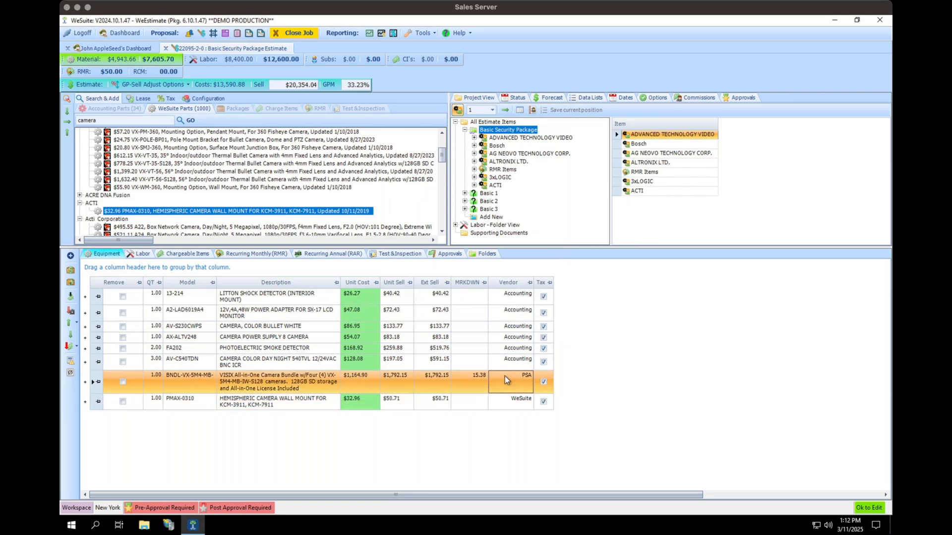
click(495, 402)
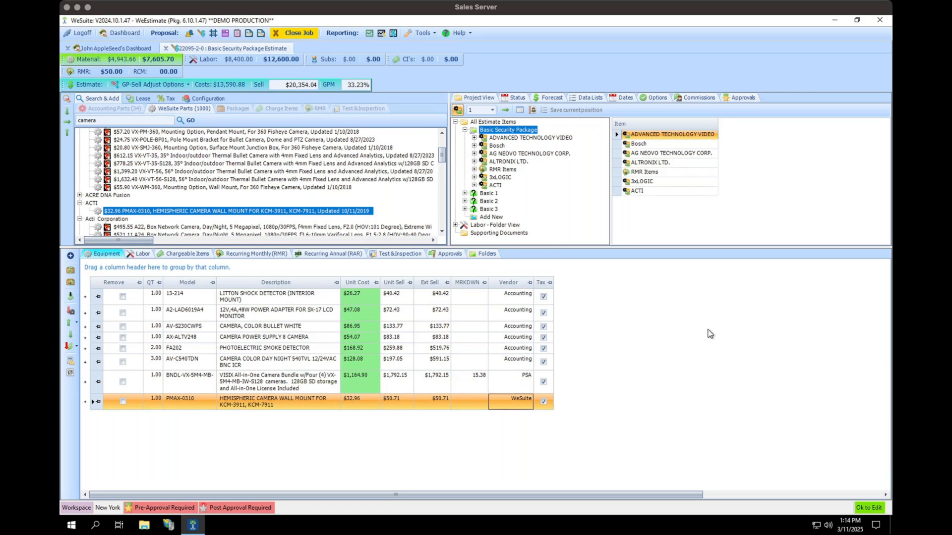
Step: Try to run Latest Pricing on all equipment items with ADI as the vendor, and cancel the pricing update
right_click(97, 301)
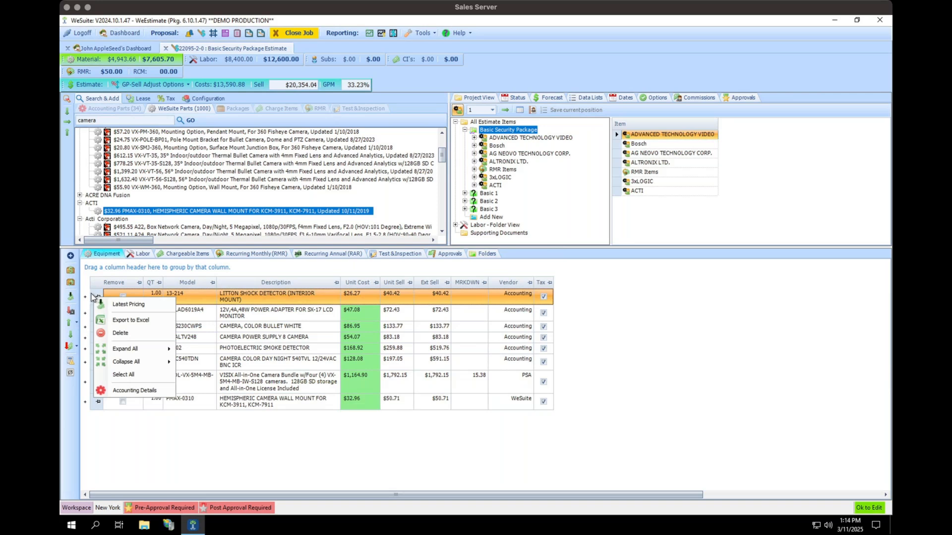
click(93, 405)
click(88, 399)
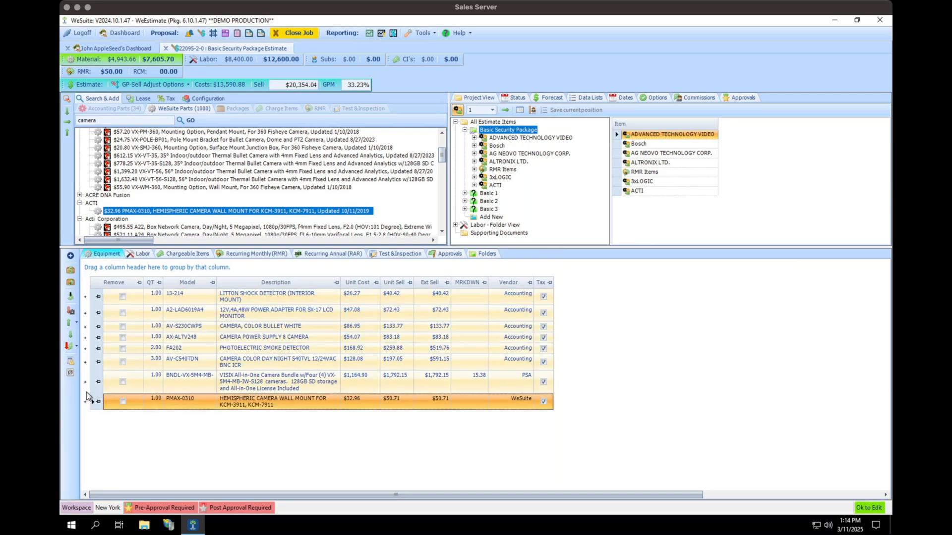
click(71, 297)
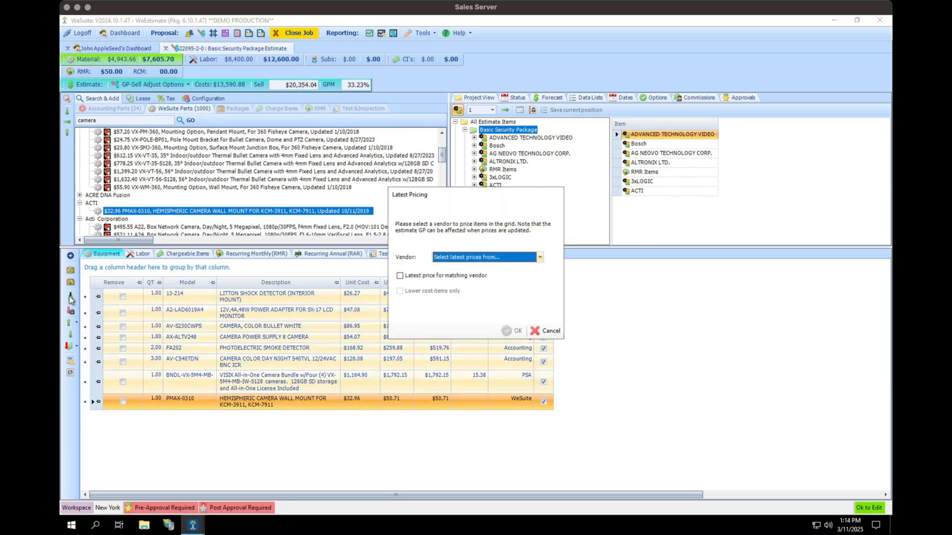
click(539, 257)
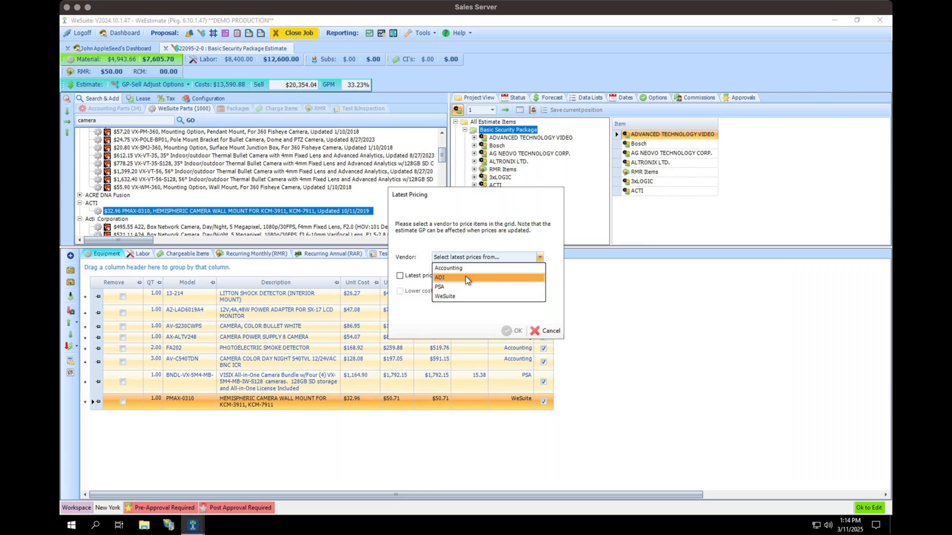
click(466, 276)
click(448, 257)
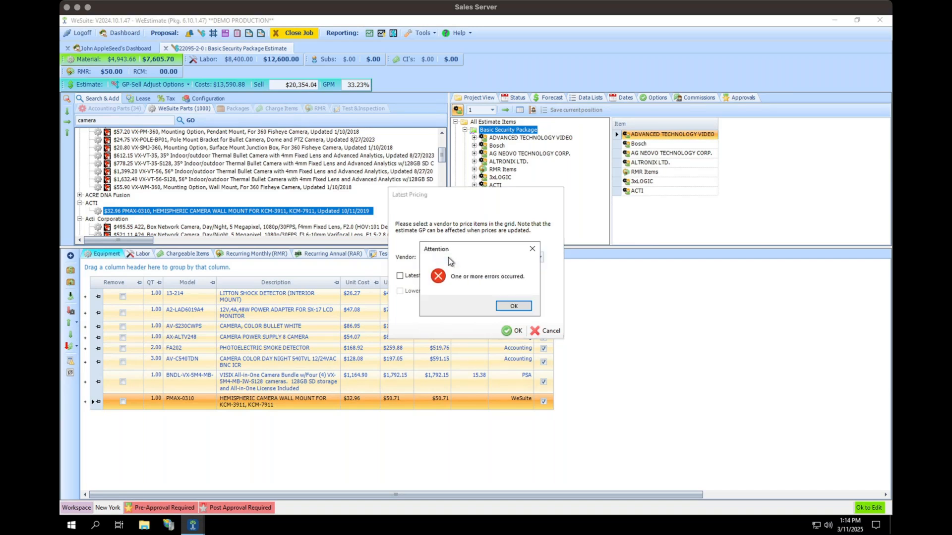
click(514, 307)
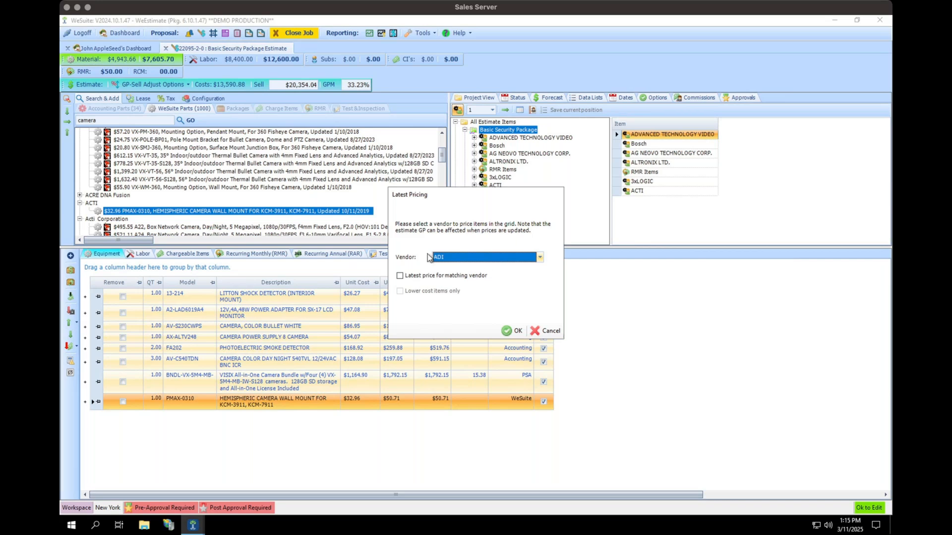
click(545, 331)
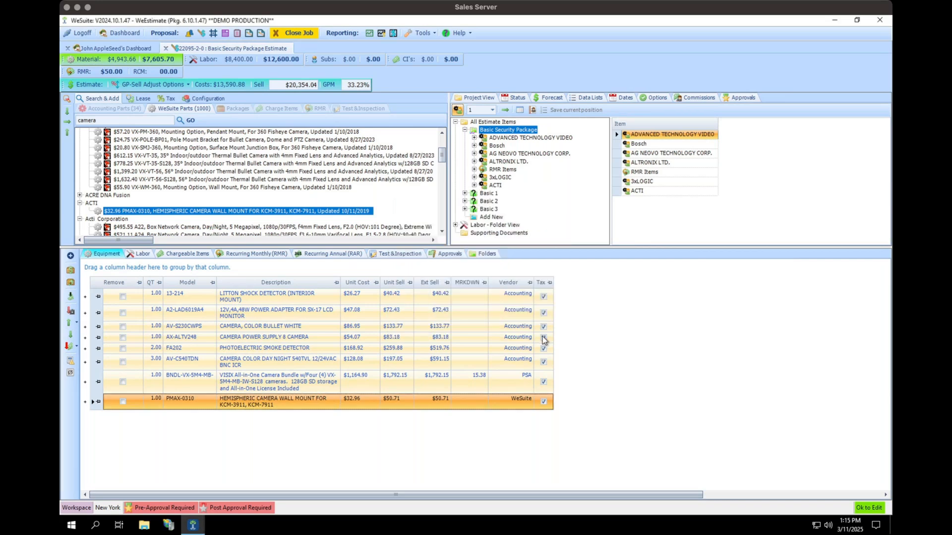
Step: Review the equipment items one by one from the 13-214 shock detector to the AV-C540TDN camera
click(506, 301)
key(Down)
key(Down)
key(Down)
key(Down)
key(Down)
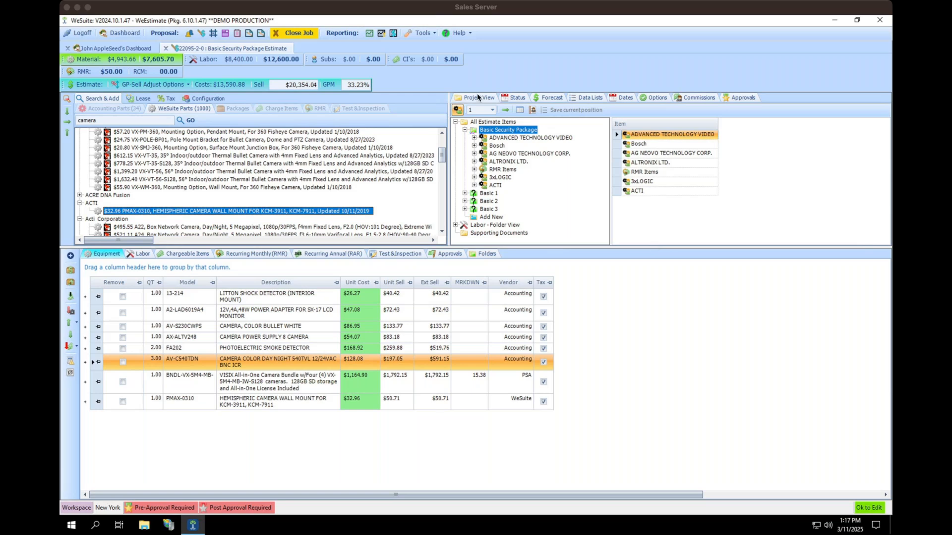
Step: View the equipment fields under Global Grid Rights in Program Options and sort them by caption
click(434, 33)
click(382, 136)
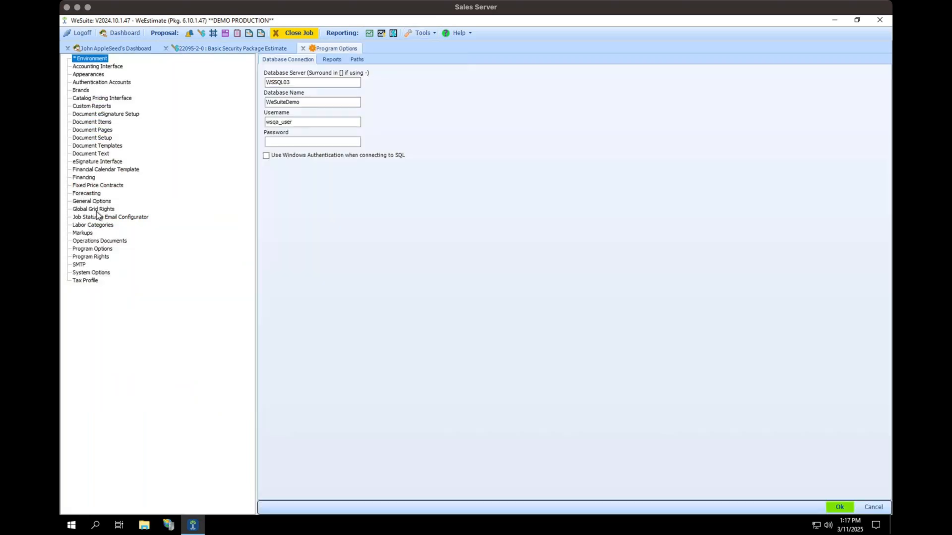
click(98, 211)
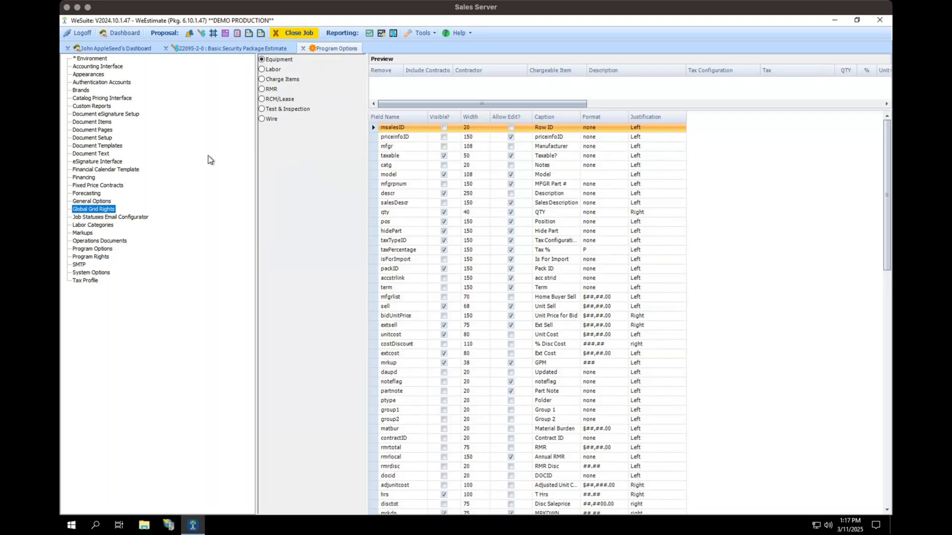
click(447, 117)
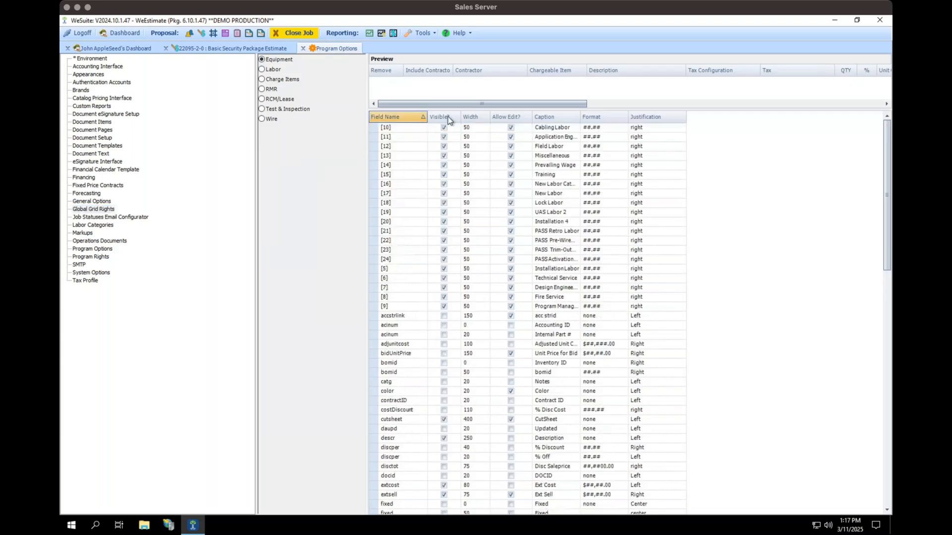
click(568, 116)
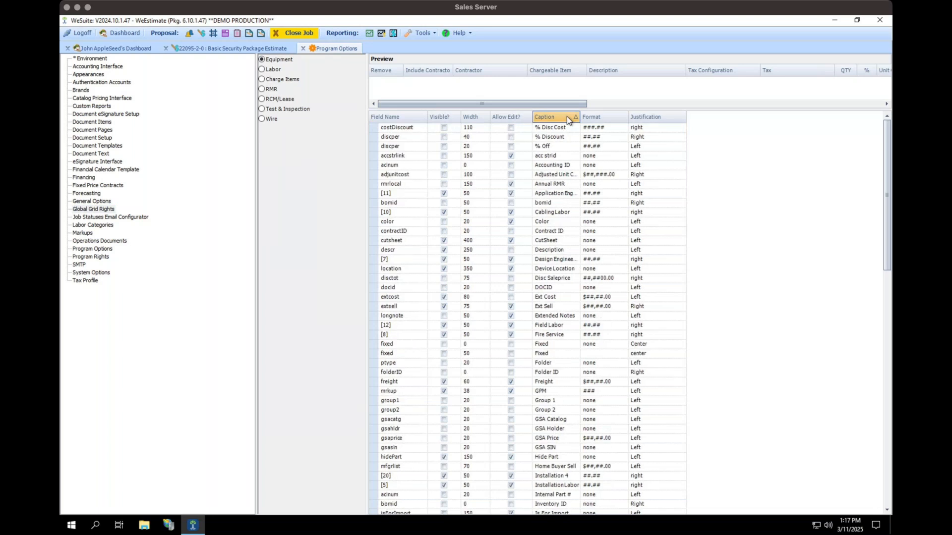
Step: Sort the equipment fields by caption in descending order and close Program Options
click(557, 118)
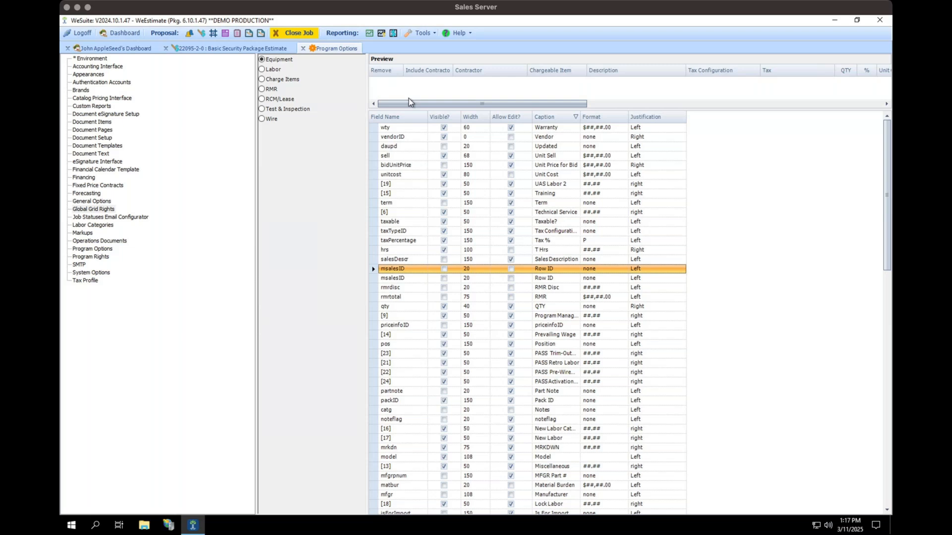
click(303, 49)
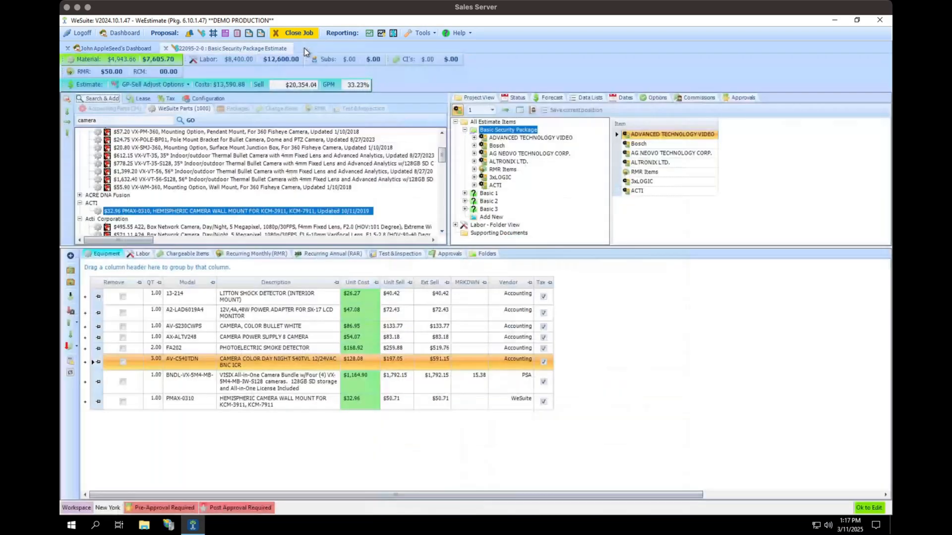
Step: Find the user by last name in System Configuration, view their equipment grid rights, and close System Configuration
click(418, 35)
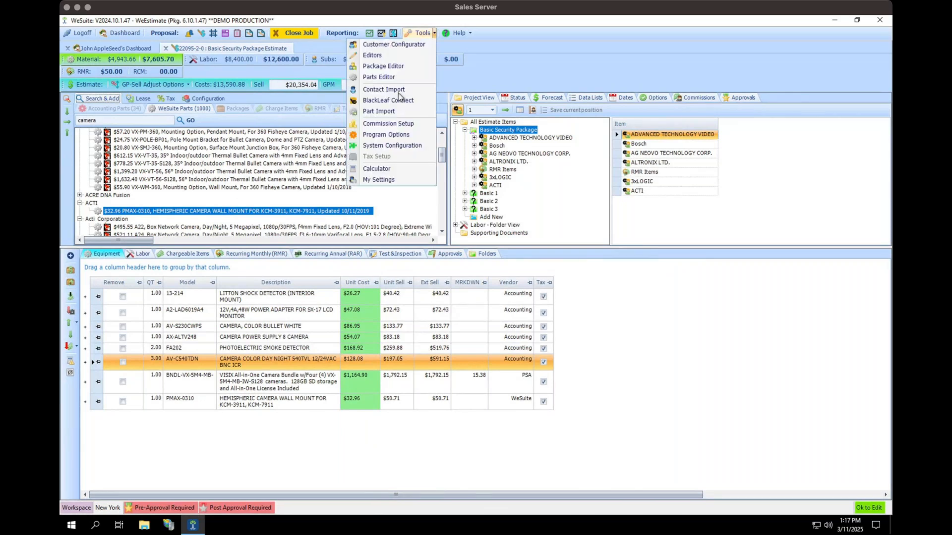
click(395, 152)
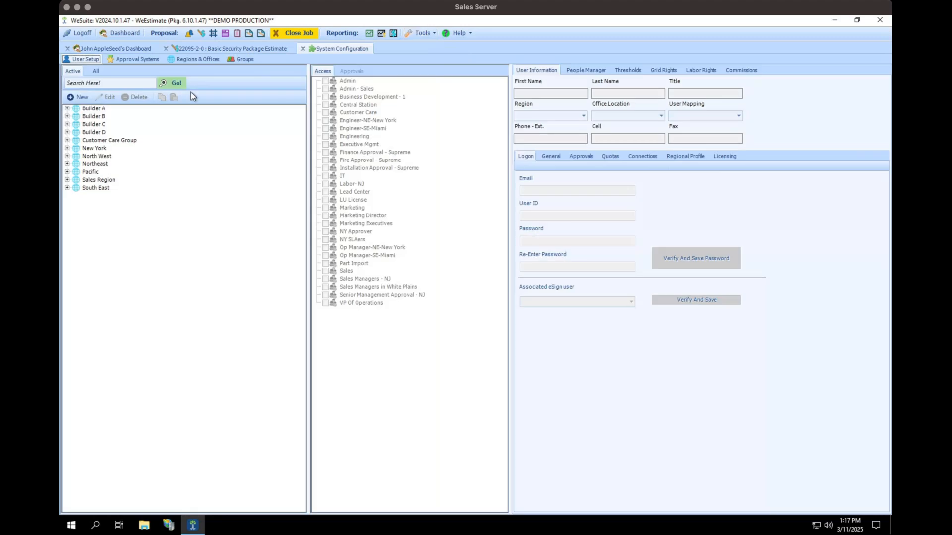
click(97, 82)
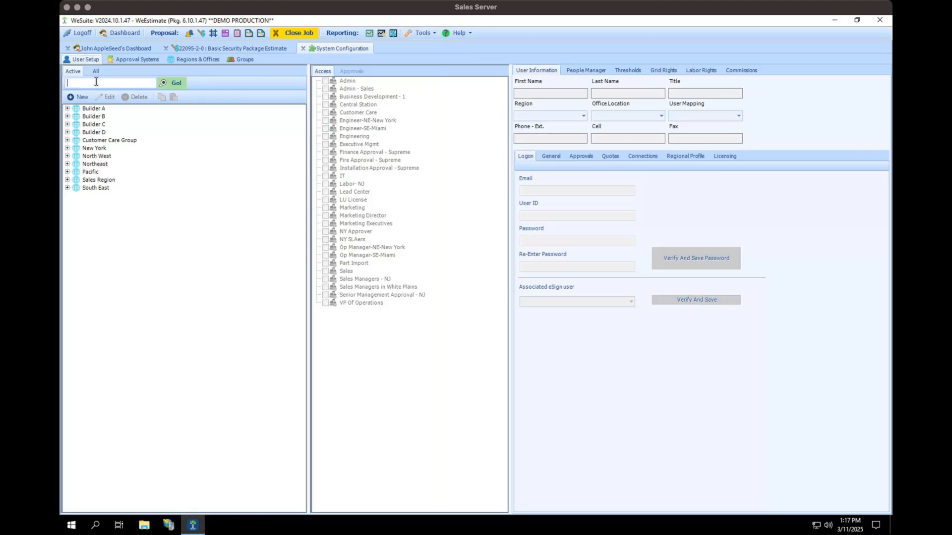
text(apple)
key(Return)
click(174, 83)
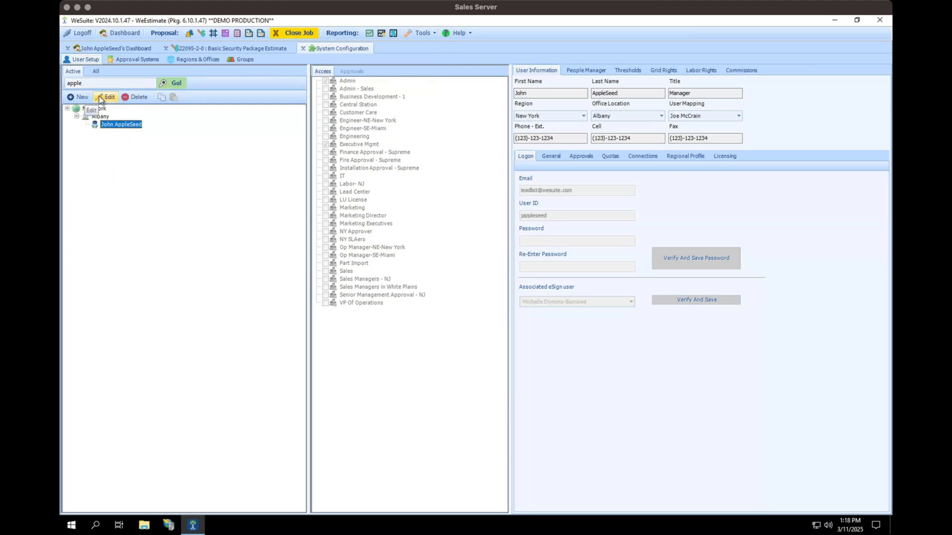
click(665, 70)
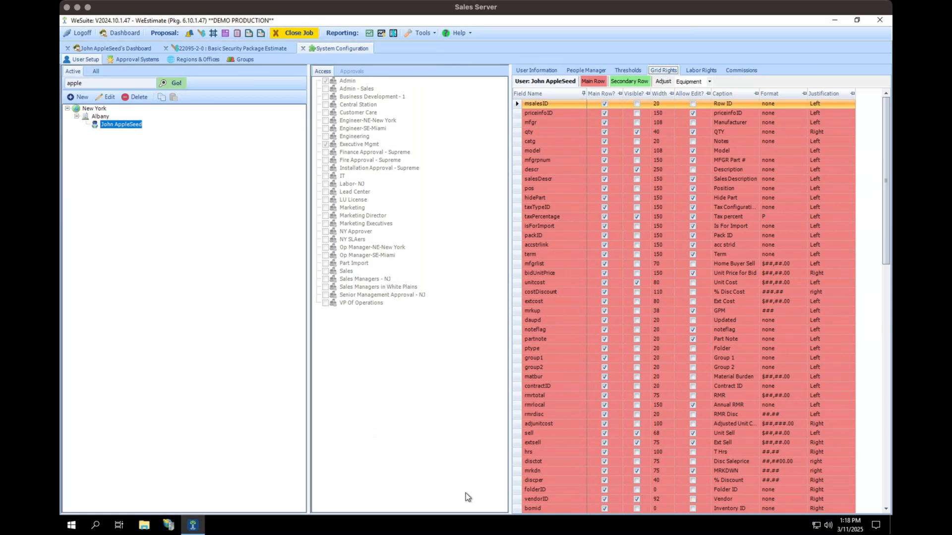
click(302, 50)
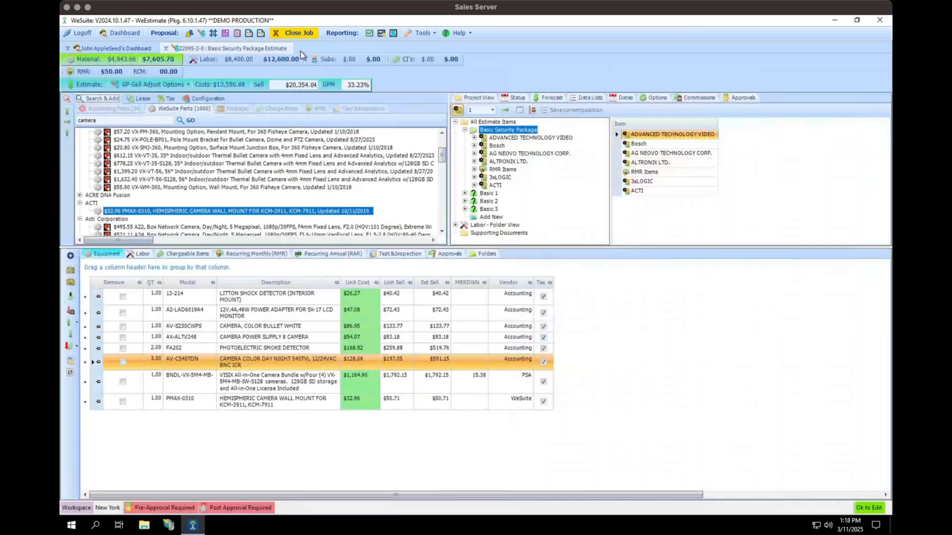
Step: Close the Basic Security Package estimate and open the Parts Editor
click(166, 49)
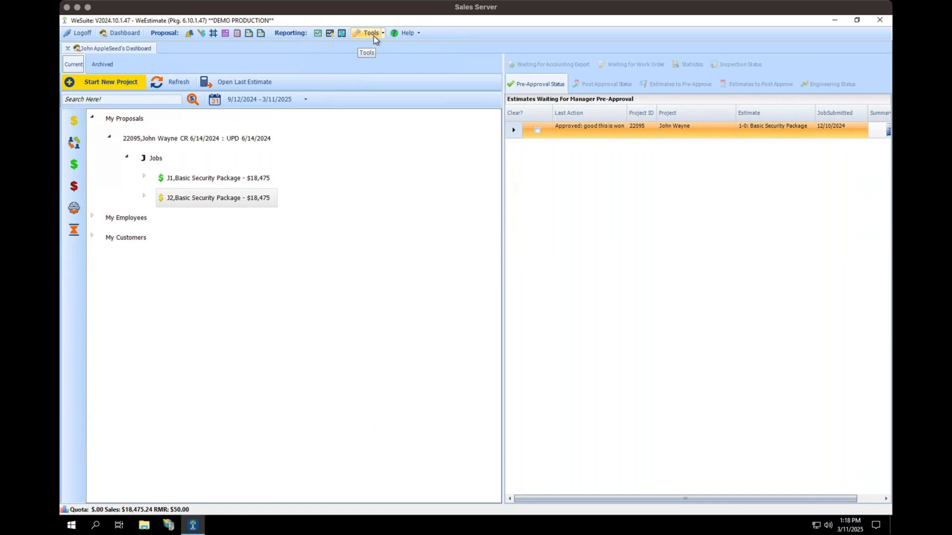
click(372, 36)
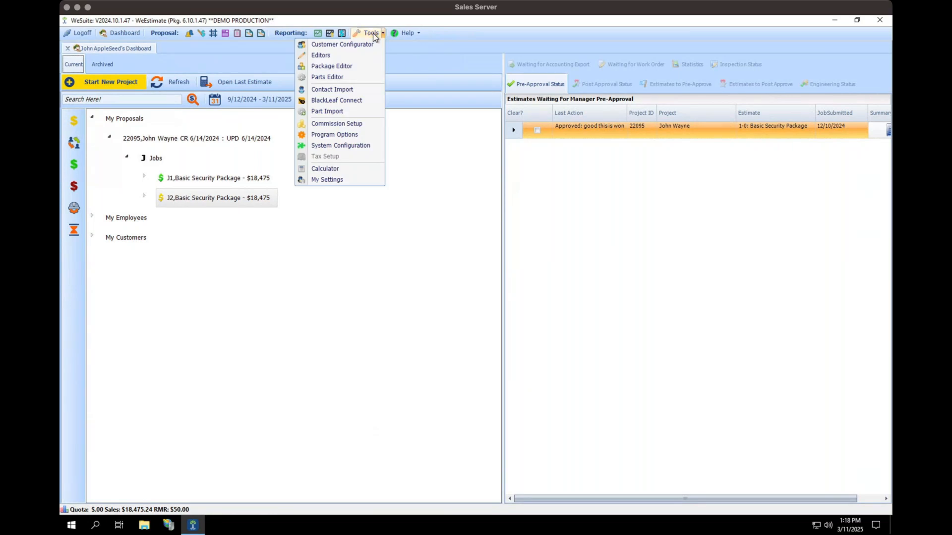
click(418, 33)
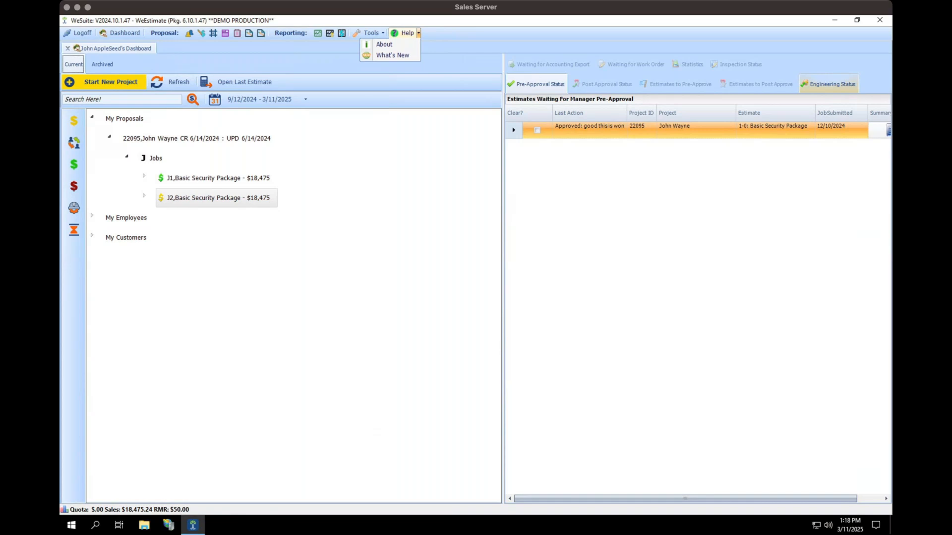
click(381, 35)
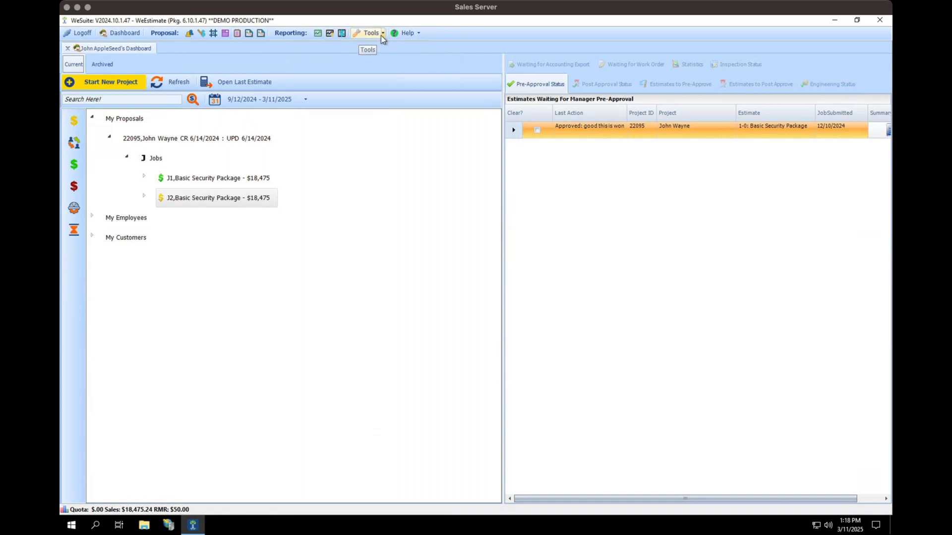
click(380, 35)
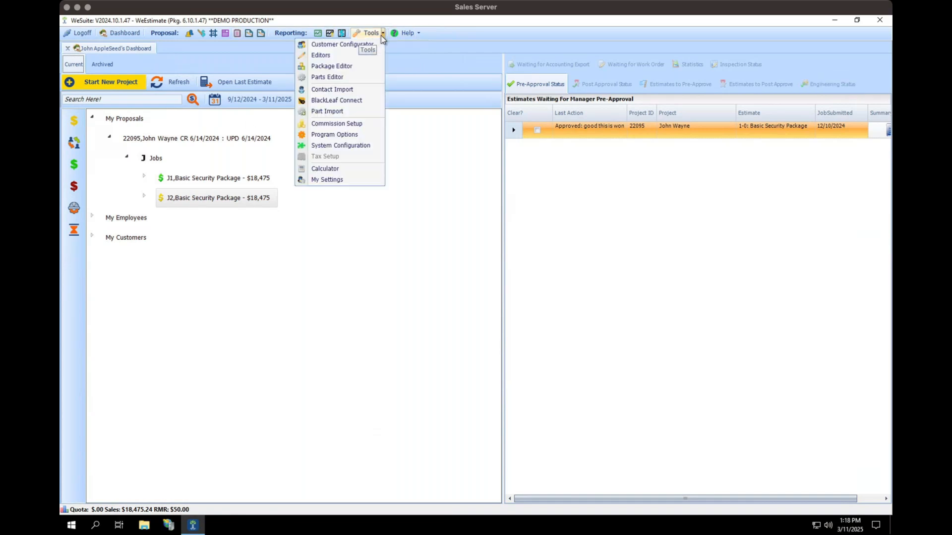
click(358, 77)
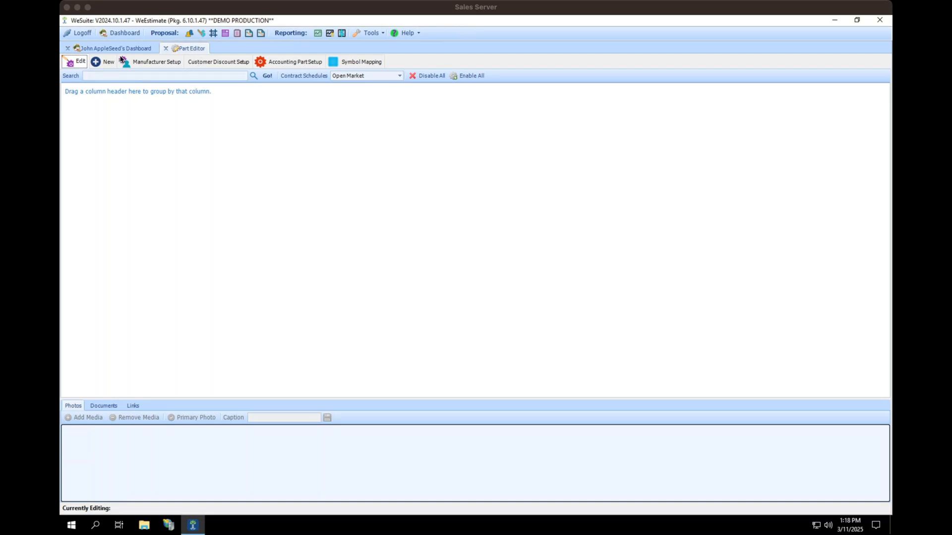
Step: Search the Open Market parts for "camera"
click(110, 77)
text(camera)
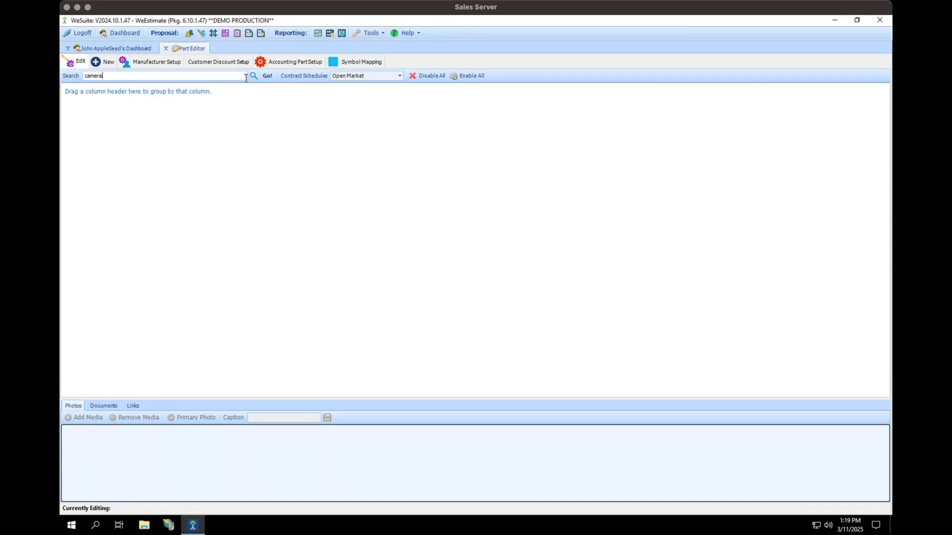
key(Return)
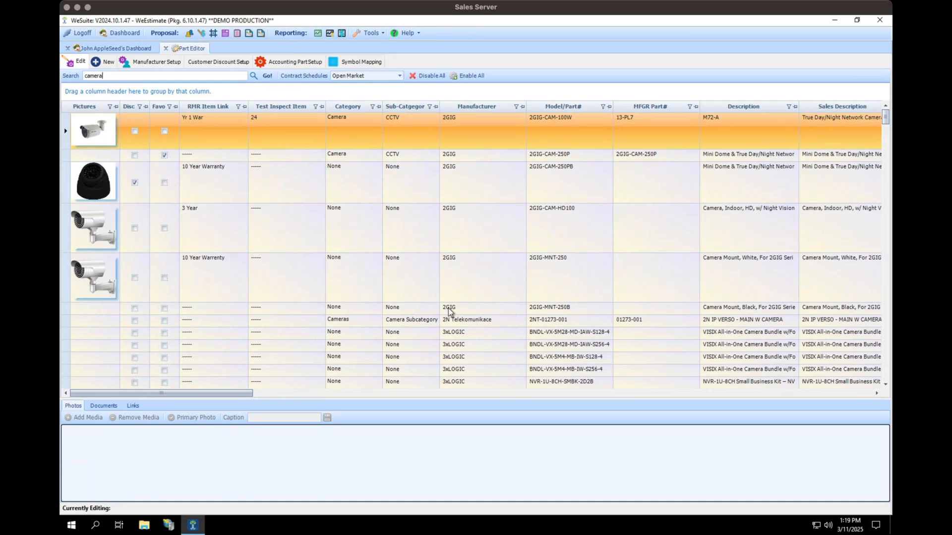
Step: Mark the 2GIG-MNT-250B camera mount as discontinued and widen the column to show its full Discontinue heading
click(134, 308)
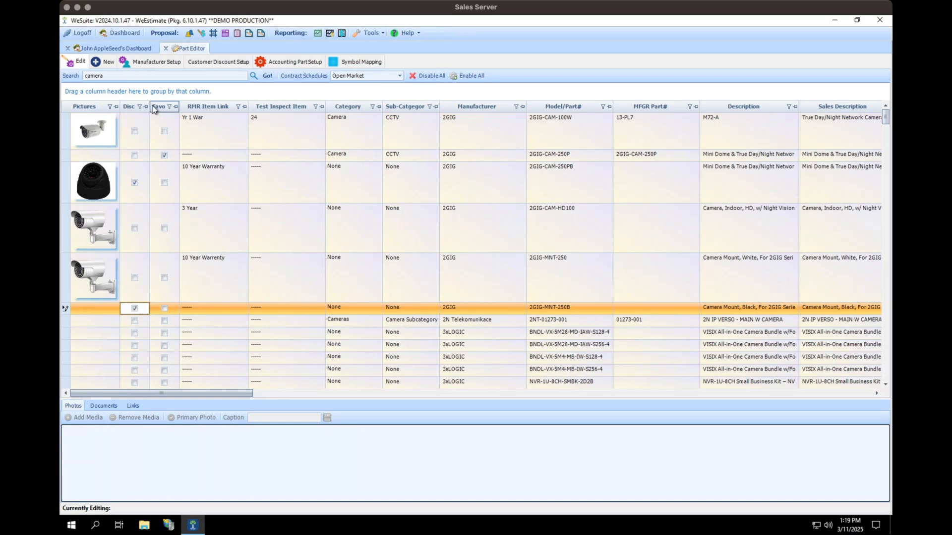
drag(155, 106, 175, 111)
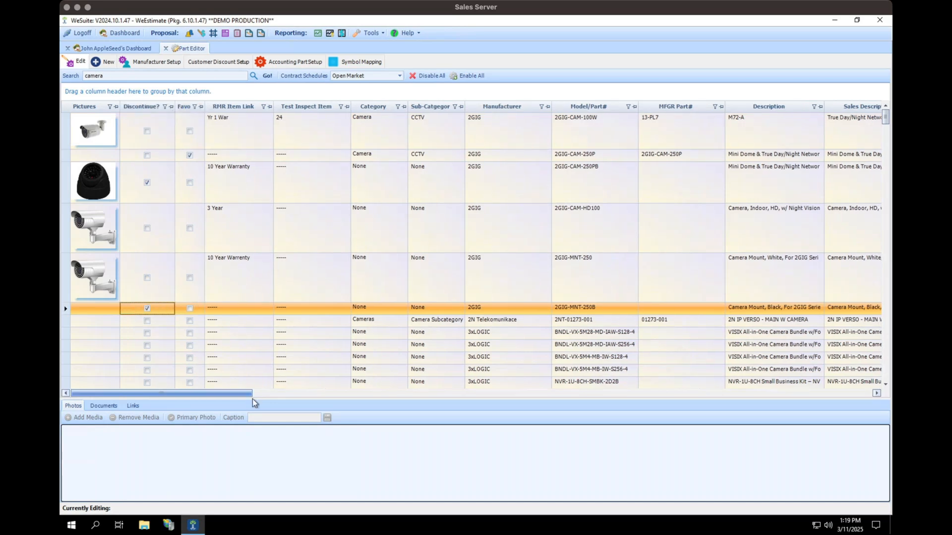
scroll(252, 399, right, 5)
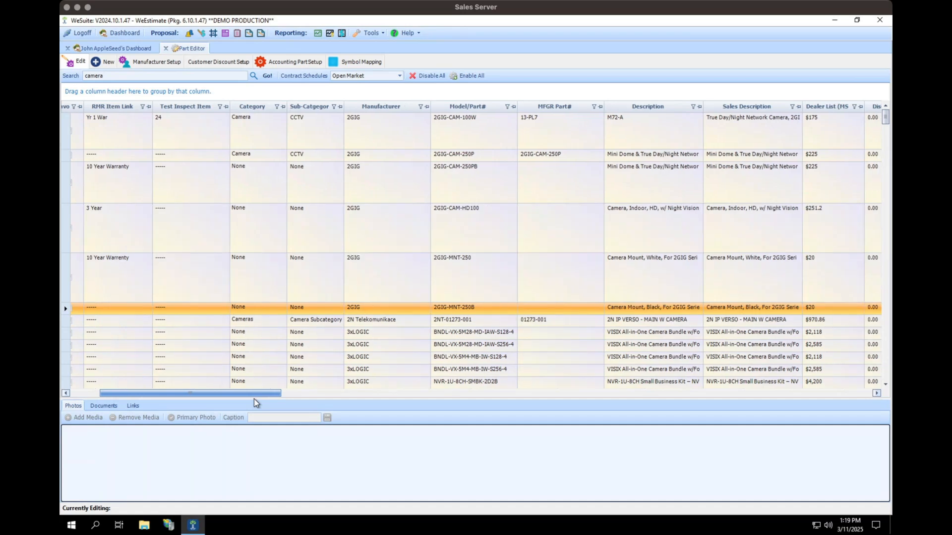
scroll(262, 402, left, 5)
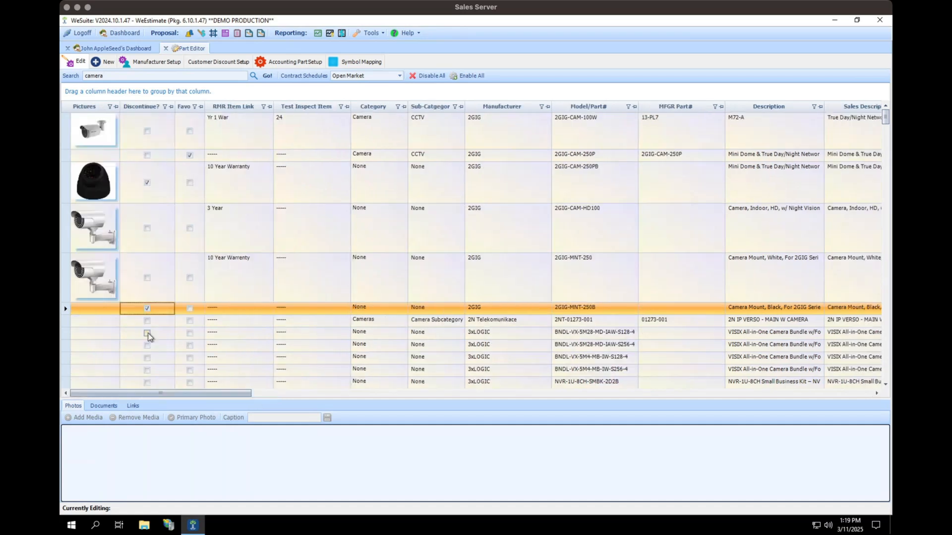
Step: Set the unit cost of the 3xLOGIC BNDL-VX-5M28-MD-IAW-S128-4 camera bundle to $2,000
click(148, 335)
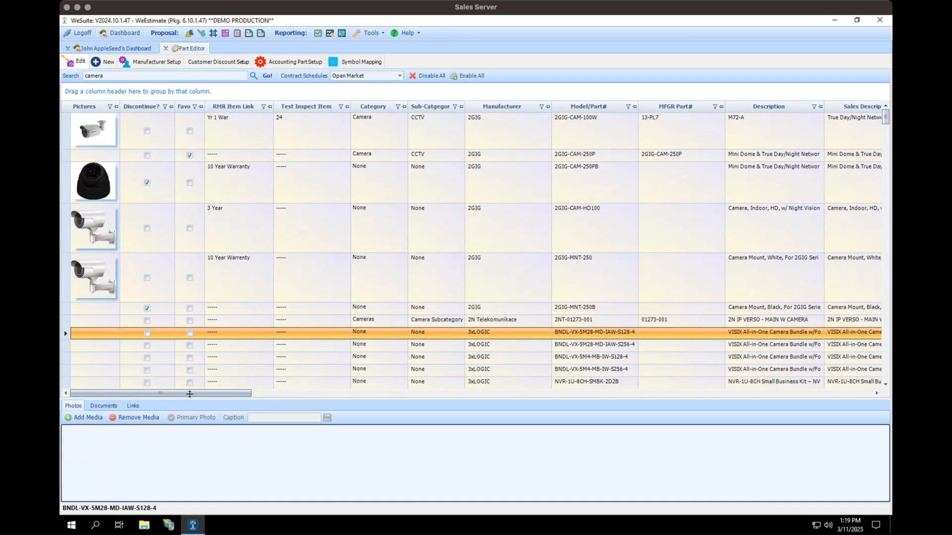
drag(196, 392, 266, 403)
click(773, 332)
text(2,0)
text(000)
key(Tab)
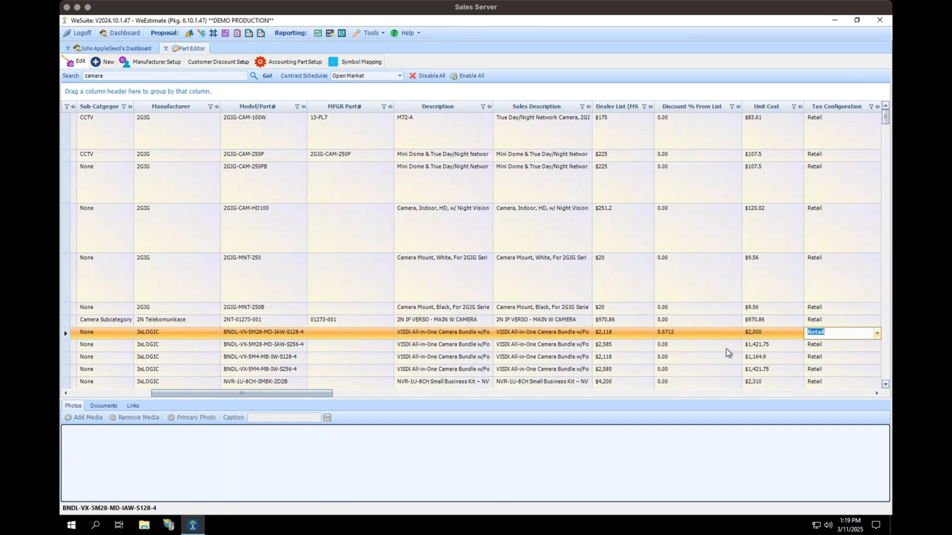
Step: Search the Government Contract schedule for all parts using %%%
click(290, 395)
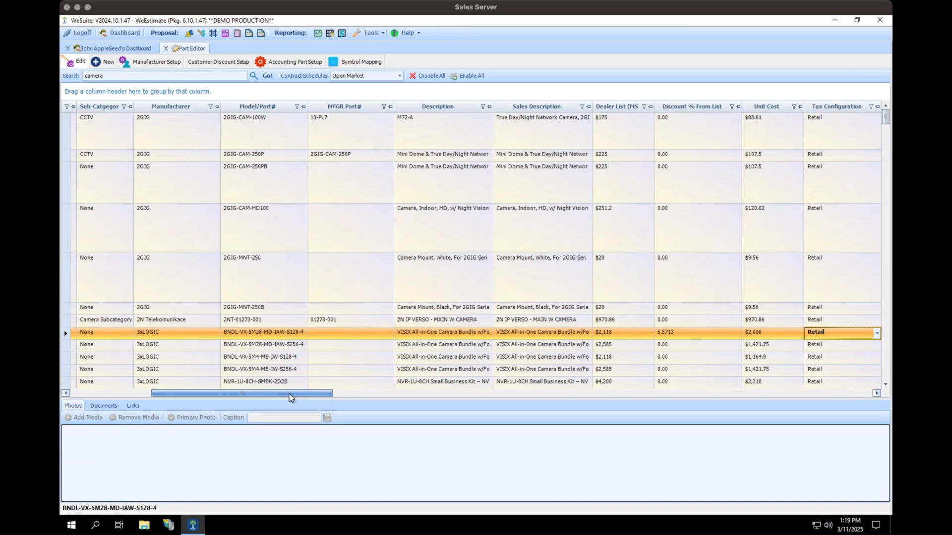
scroll(329, 397, right, 6)
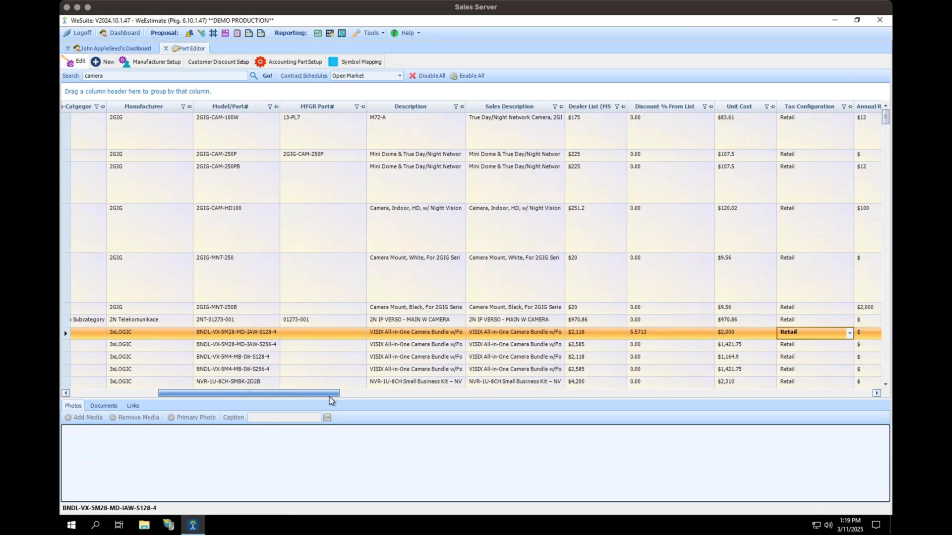
drag(331, 401, 428, 415)
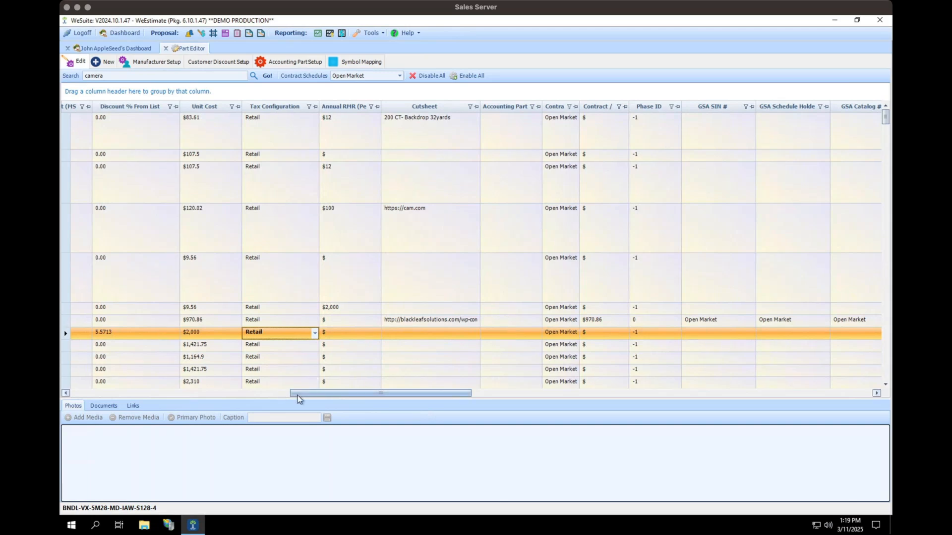
click(399, 77)
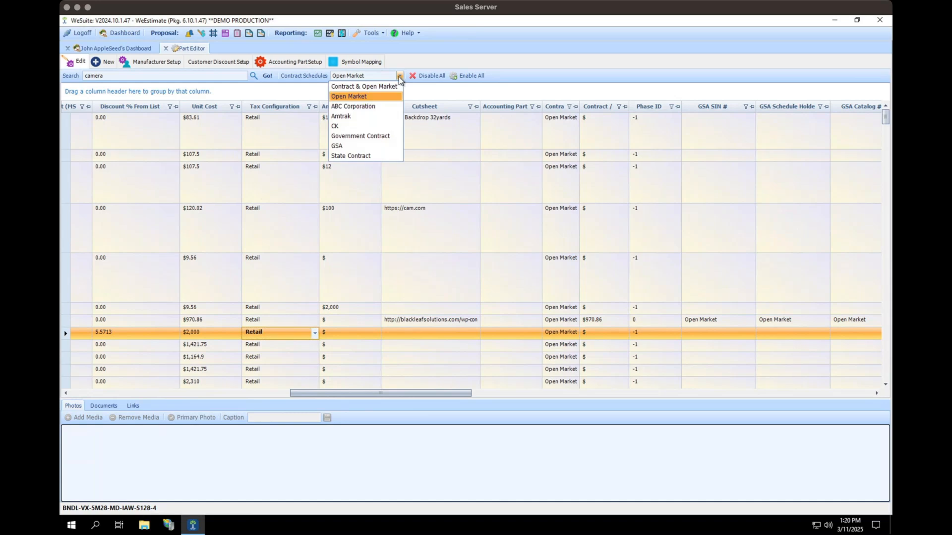
click(365, 137)
click(140, 75)
key(BackSpace)
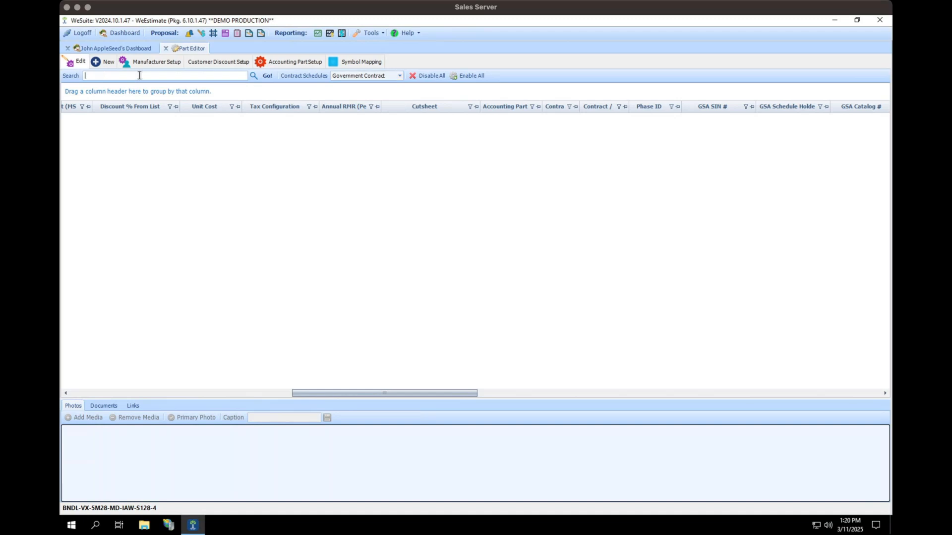
text(%%%)
click(257, 77)
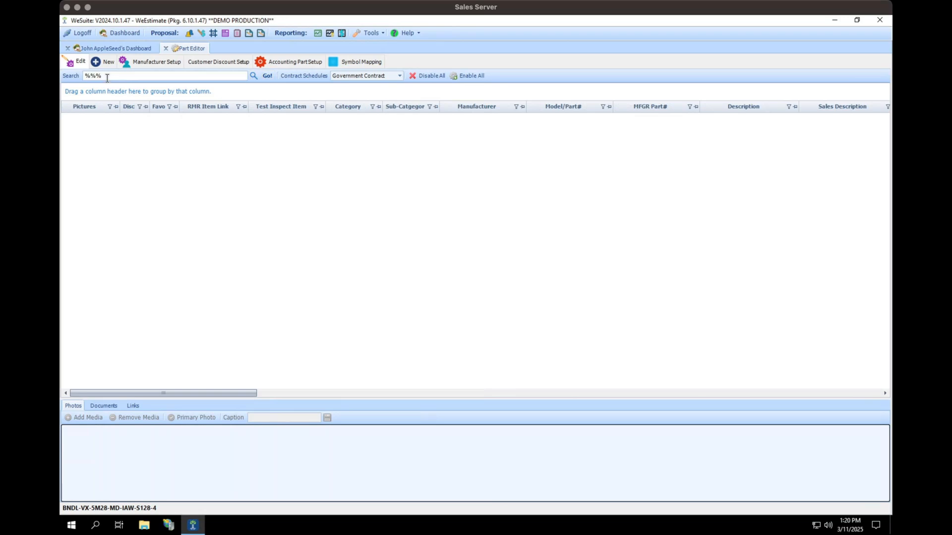
Step: List all parts on the GSA contract schedule with %%% and review their pricing and labor columns
click(400, 77)
click(335, 146)
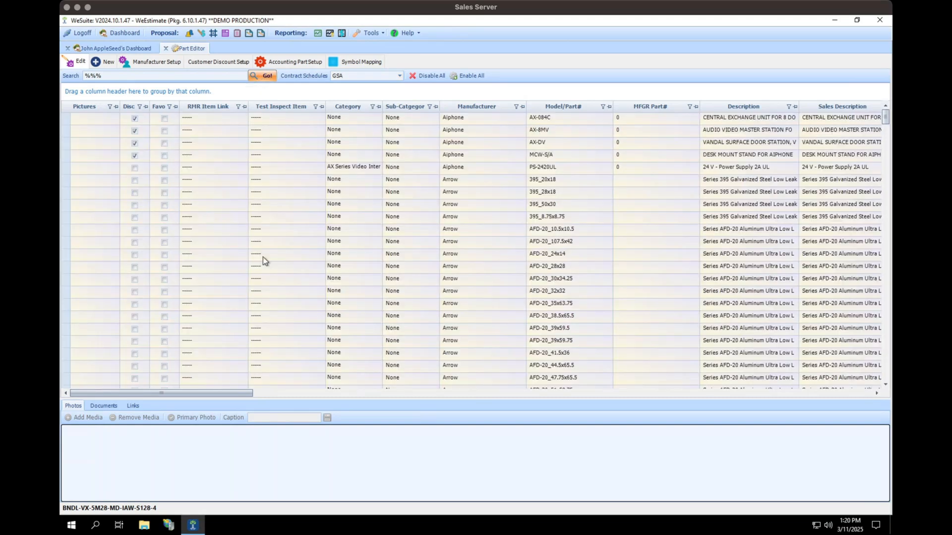
click(336, 122)
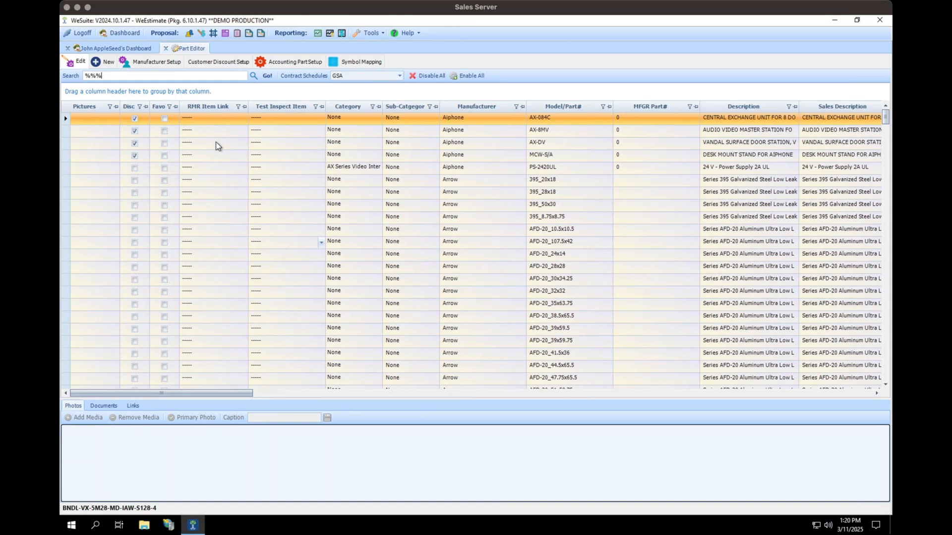
scroll(684, 282, down, 1)
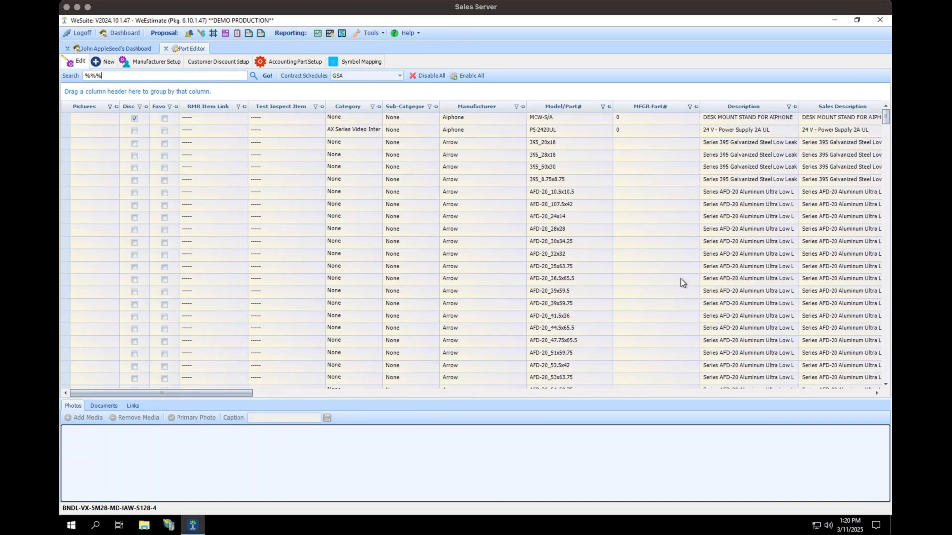
scroll(683, 283, down, 5)
scroll(683, 282, down, 4)
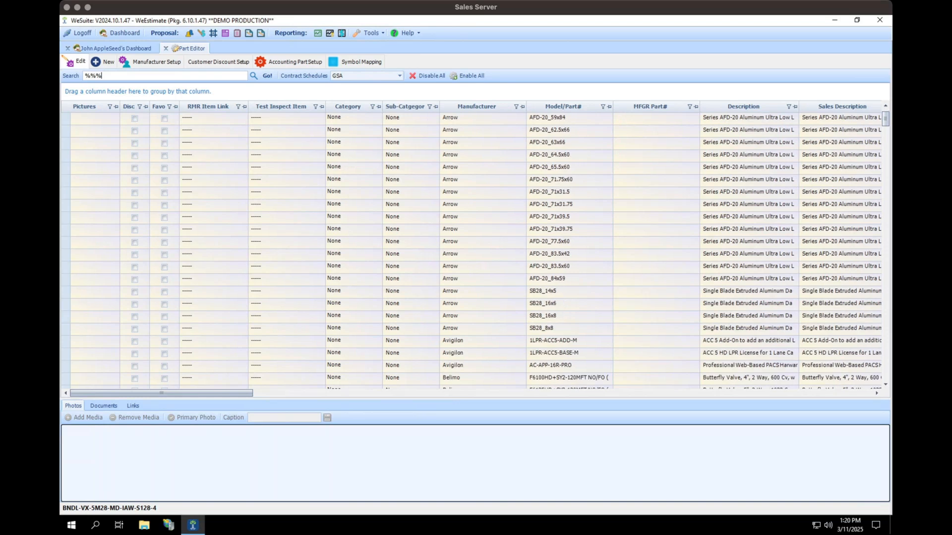
drag(881, 199, 876, 242)
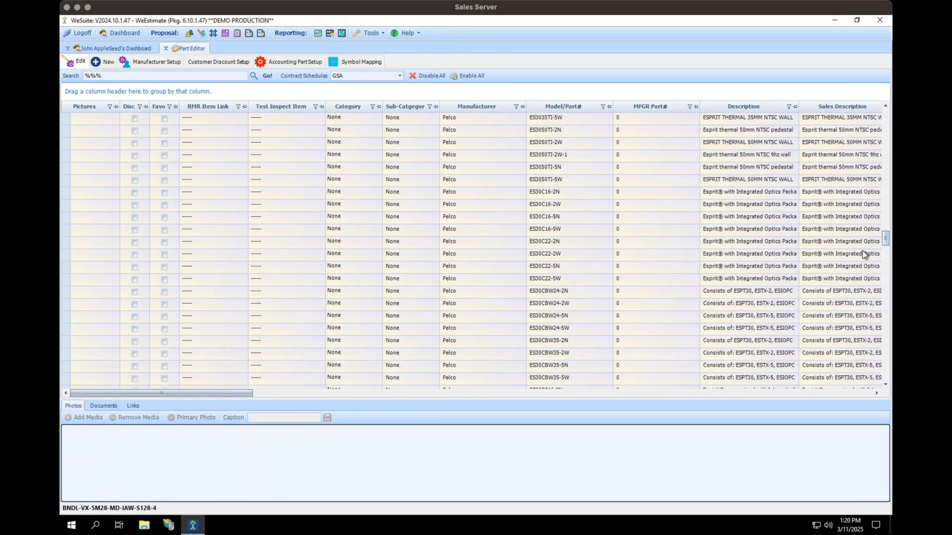
drag(231, 392, 352, 400)
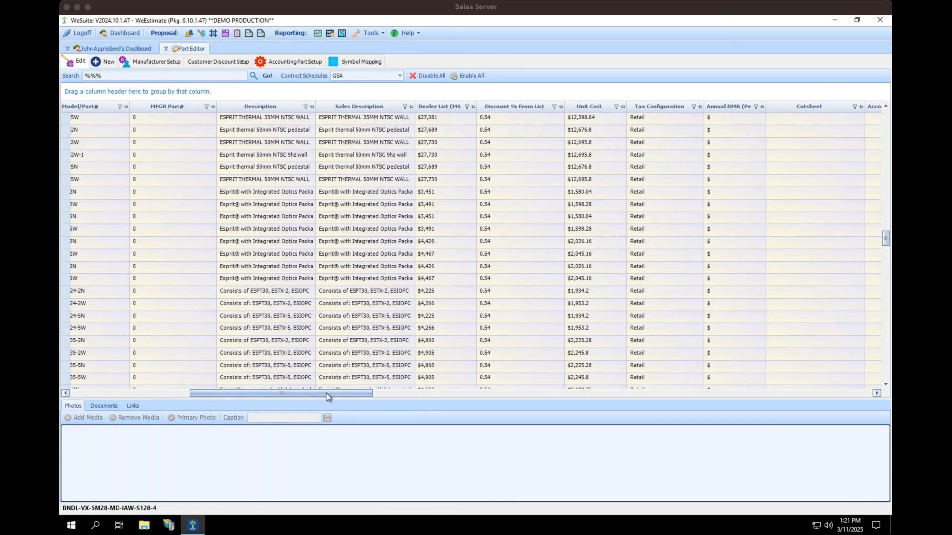
drag(327, 397, 588, 401)
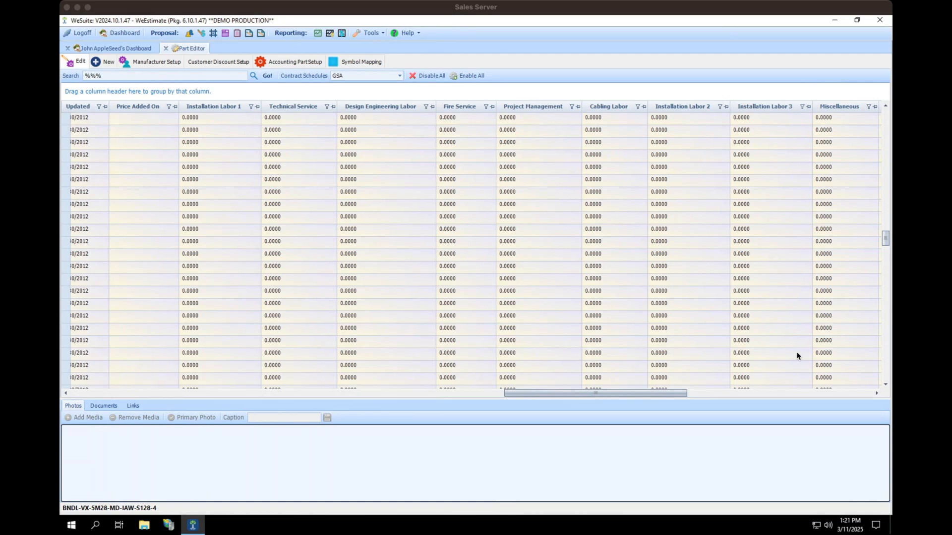
Step: Try to open the Accounting Part Setup, dismiss the messages and close the Part Editor
click(292, 63)
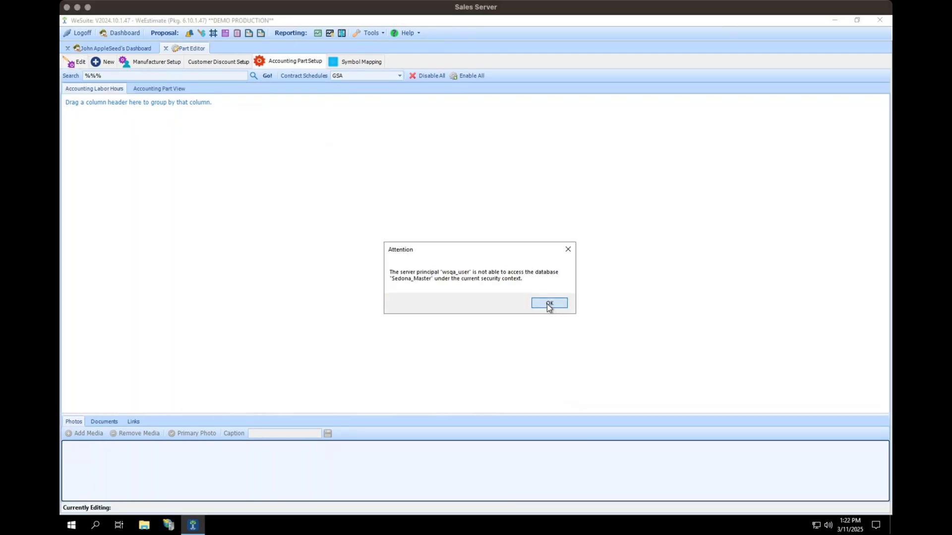
click(550, 304)
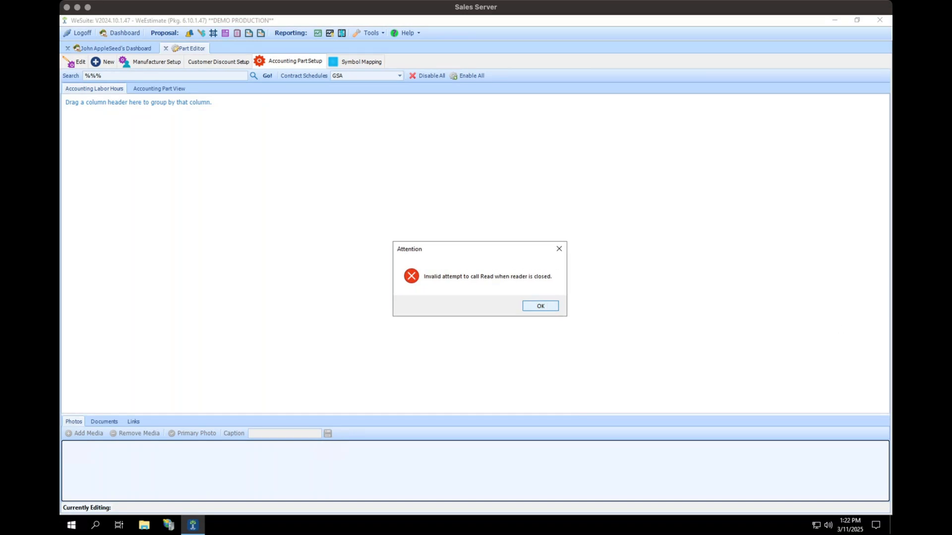
key(Return)
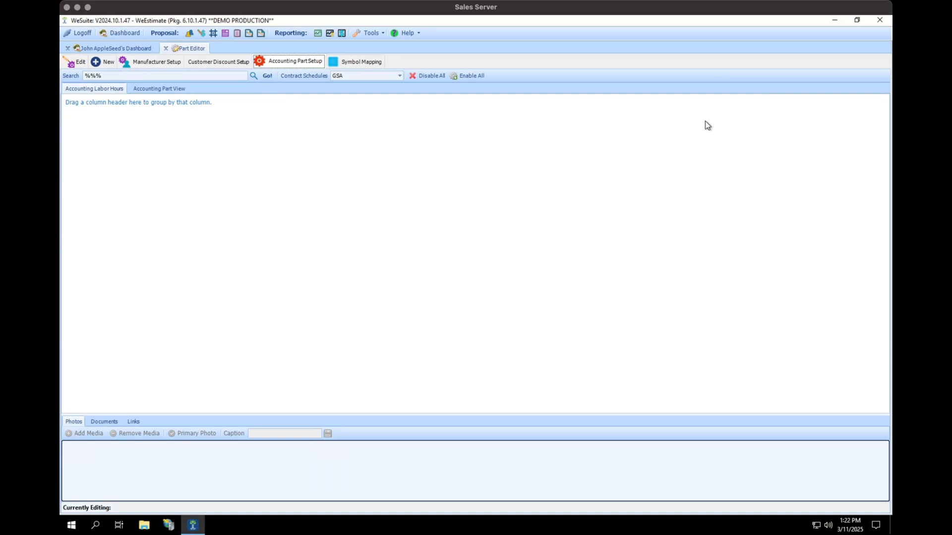
click(165, 49)
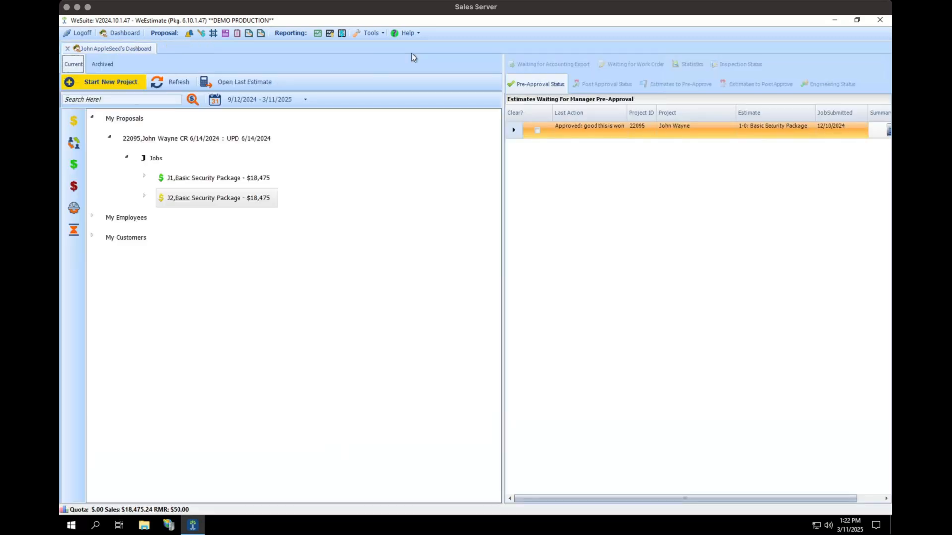
Step: Open the Part Import tool, load an Excel parts file into a new import and dismiss the mapping notification
click(370, 33)
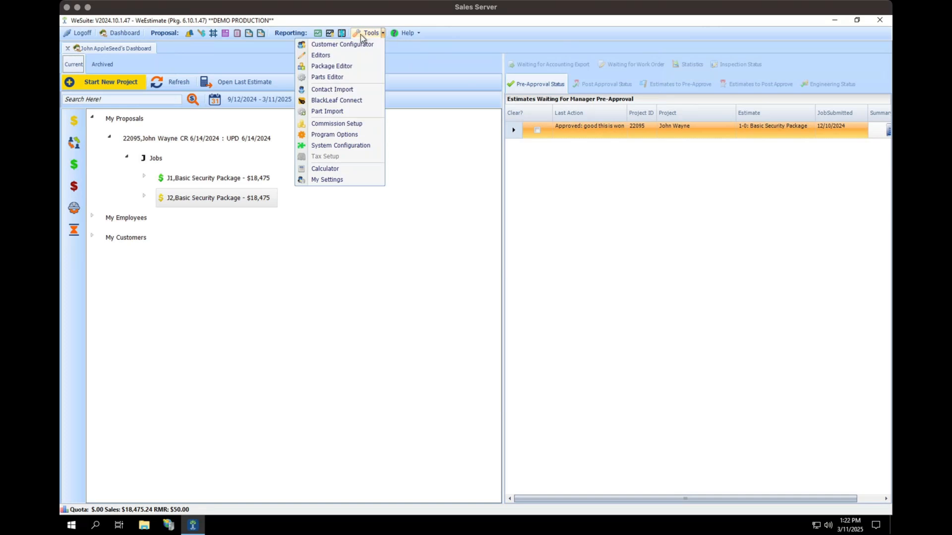
click(352, 113)
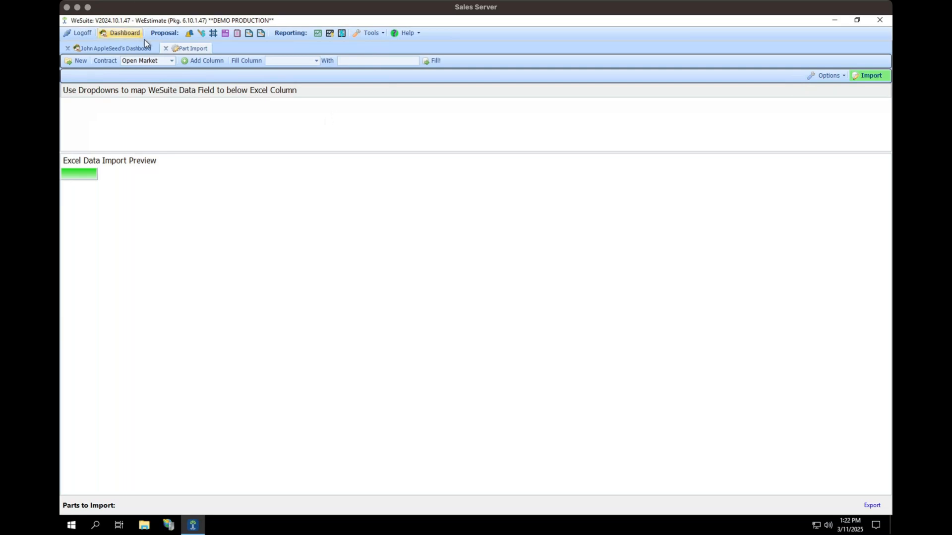
click(77, 61)
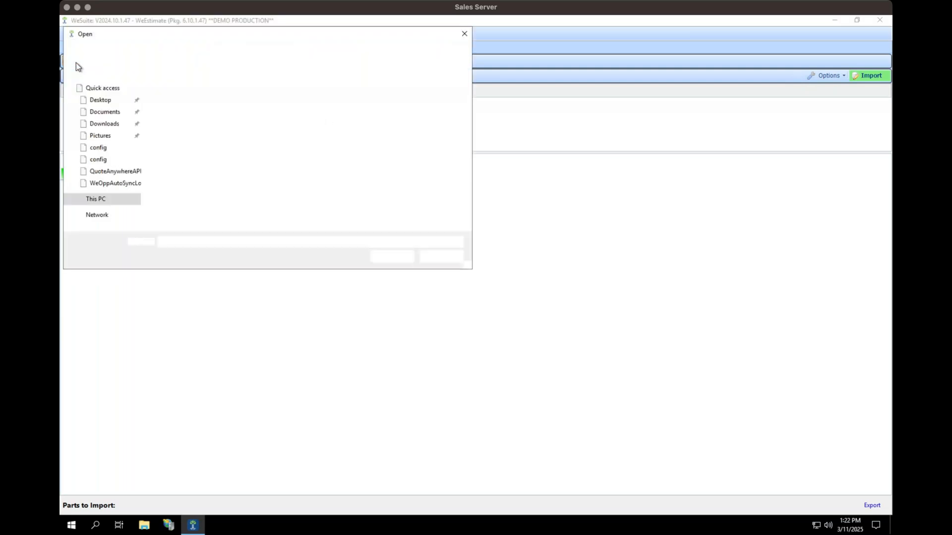
double_click(176, 156)
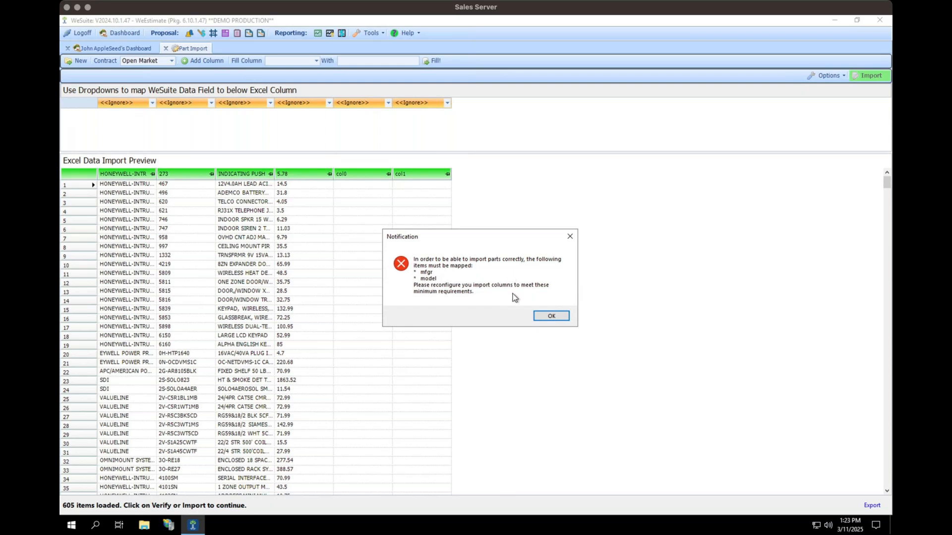
click(554, 319)
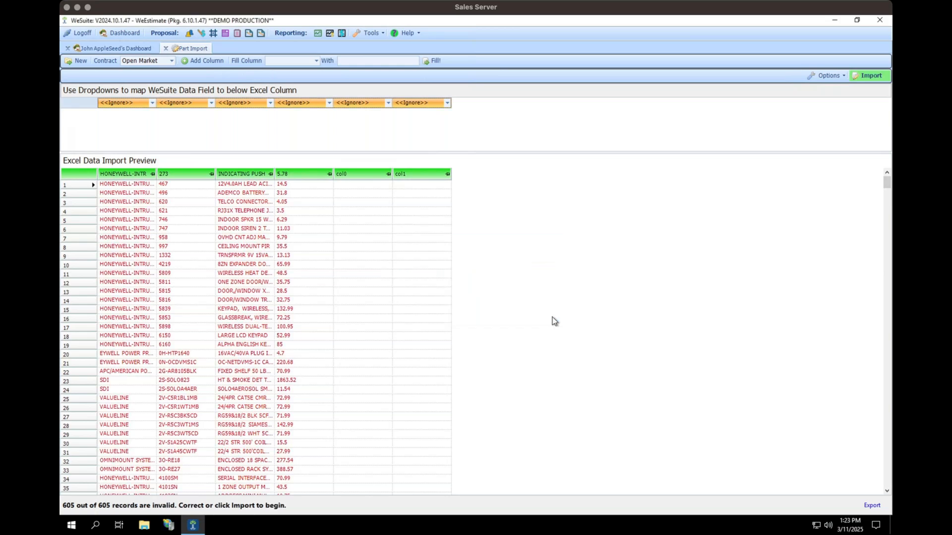
Step: Map the first Excel column to mfgr and the second column to model
click(151, 104)
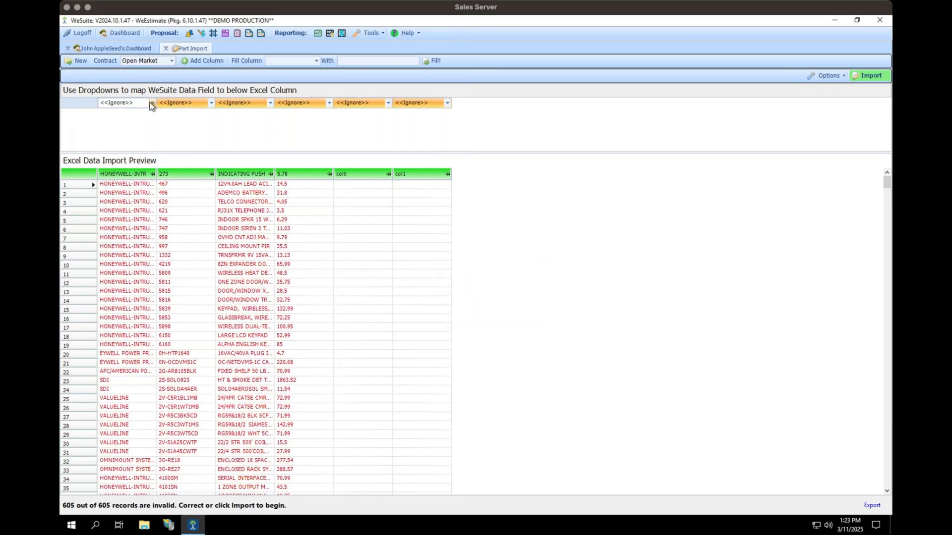
click(151, 104)
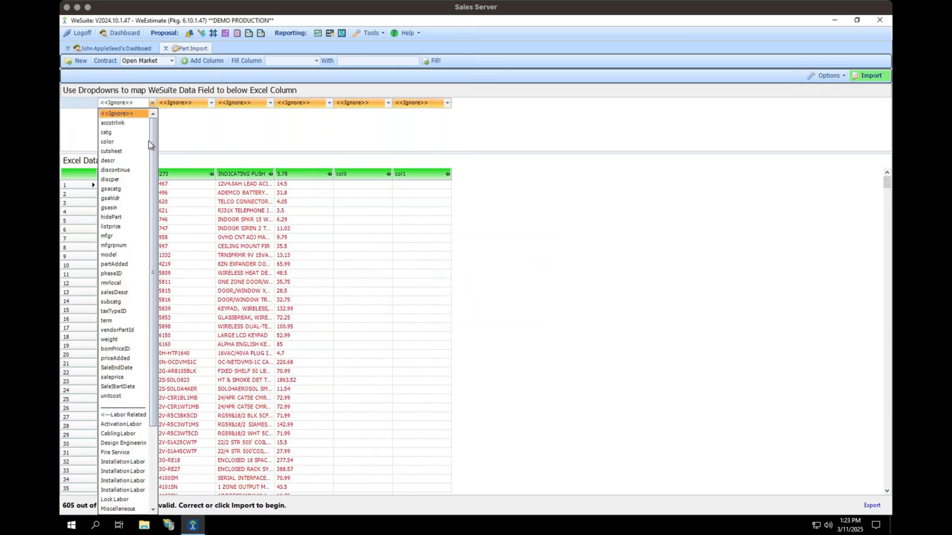
click(131, 236)
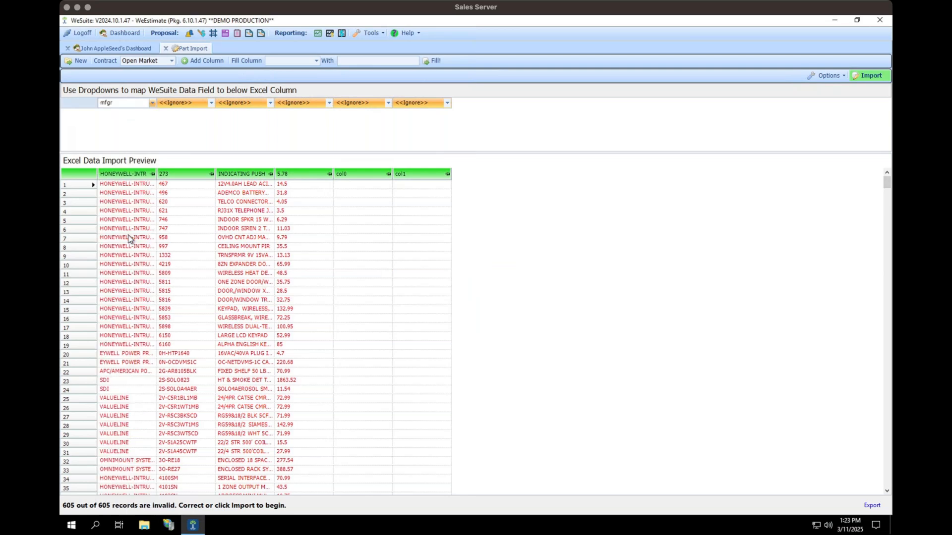
click(211, 103)
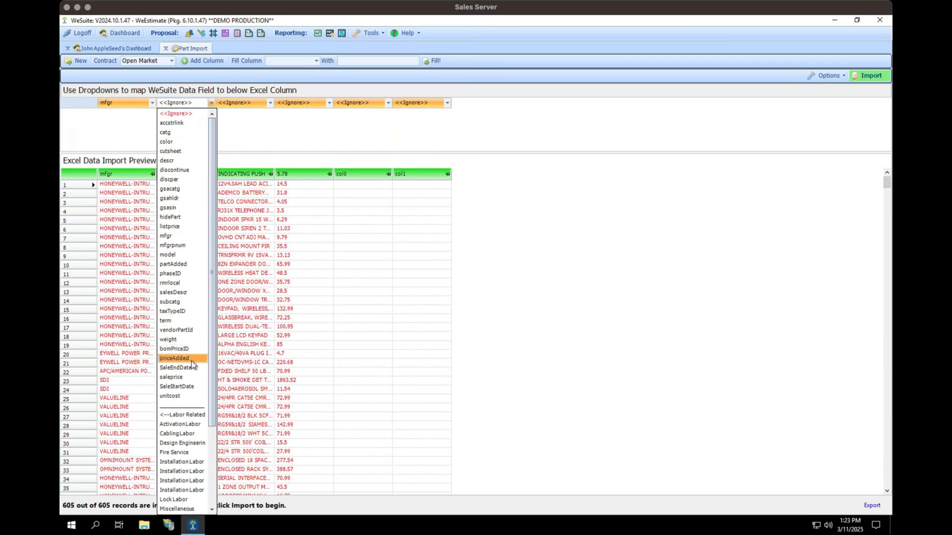
click(177, 255)
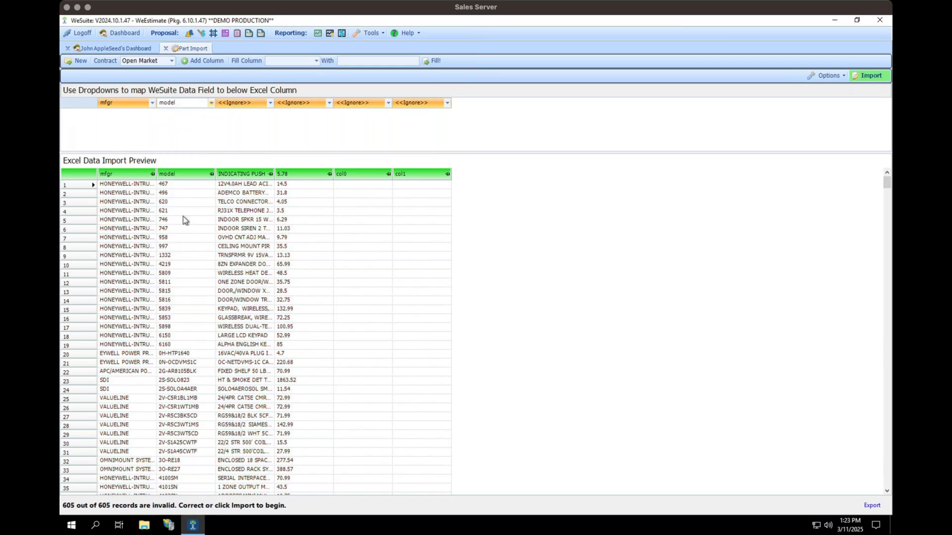
Step: Map the third Excel column to descr and the fourth column to unitcost
click(270, 103)
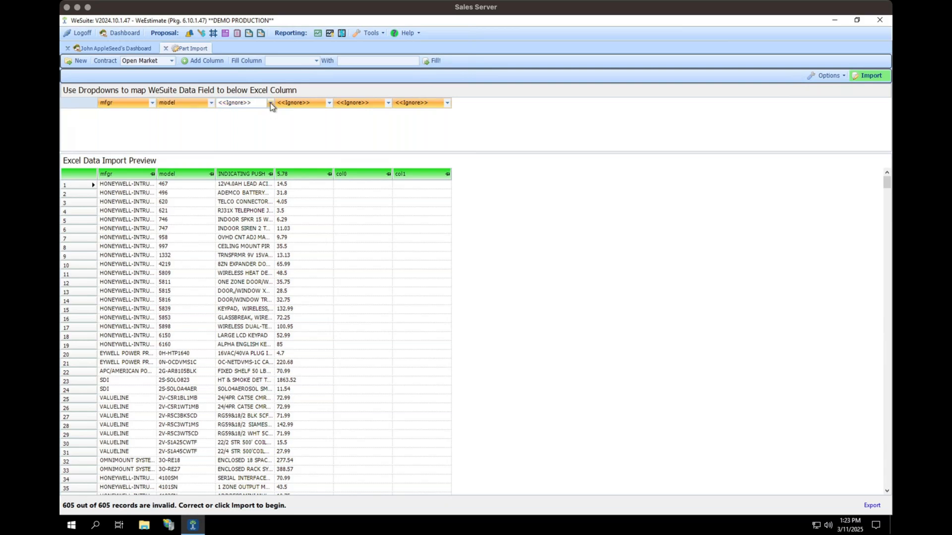
click(270, 102)
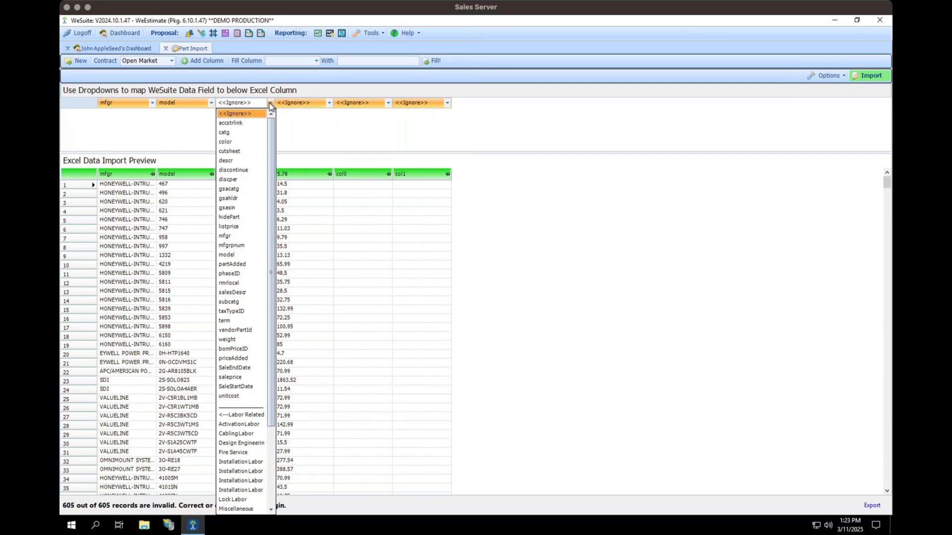
click(245, 161)
click(329, 101)
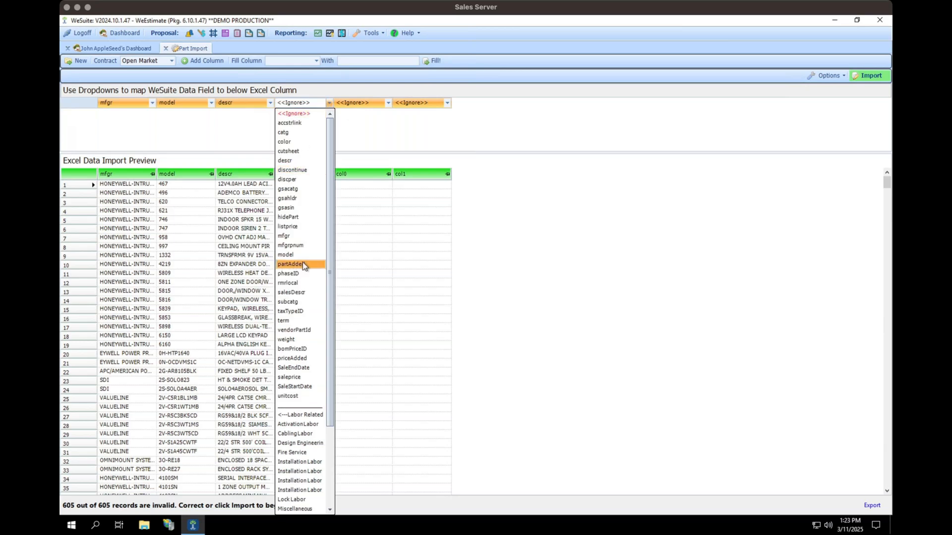
click(298, 396)
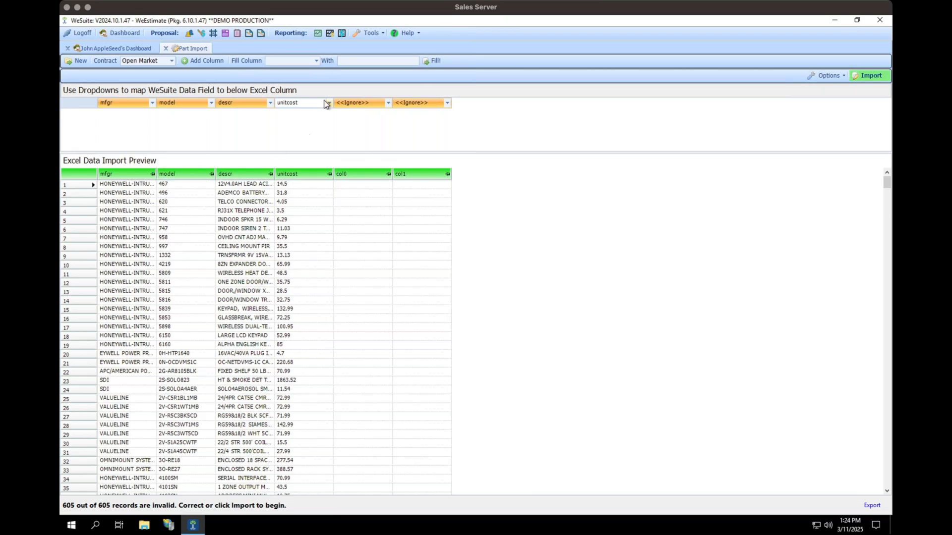
Step: Map the empty col0 column to discontinue and fill it with 1 for every part
click(388, 104)
click(361, 171)
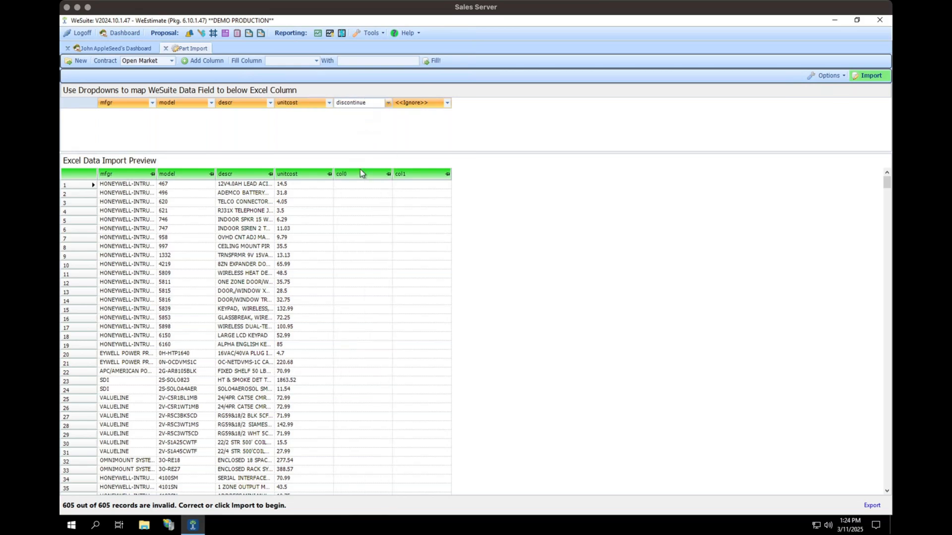
click(317, 61)
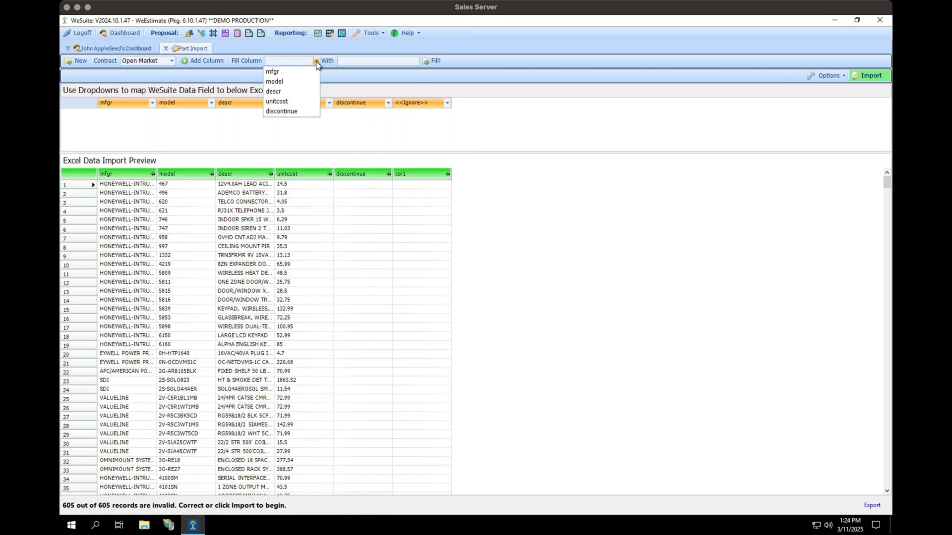
click(278, 114)
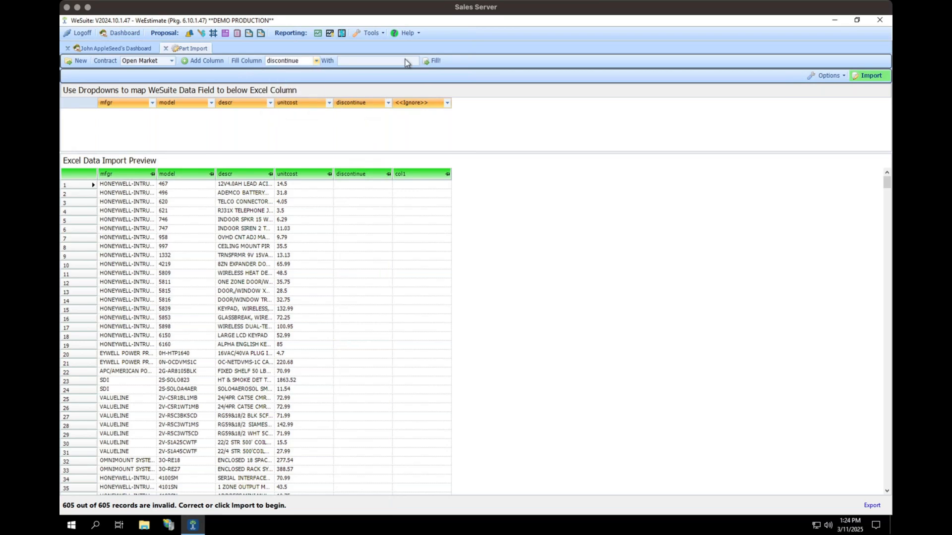
click(390, 60)
text(1)
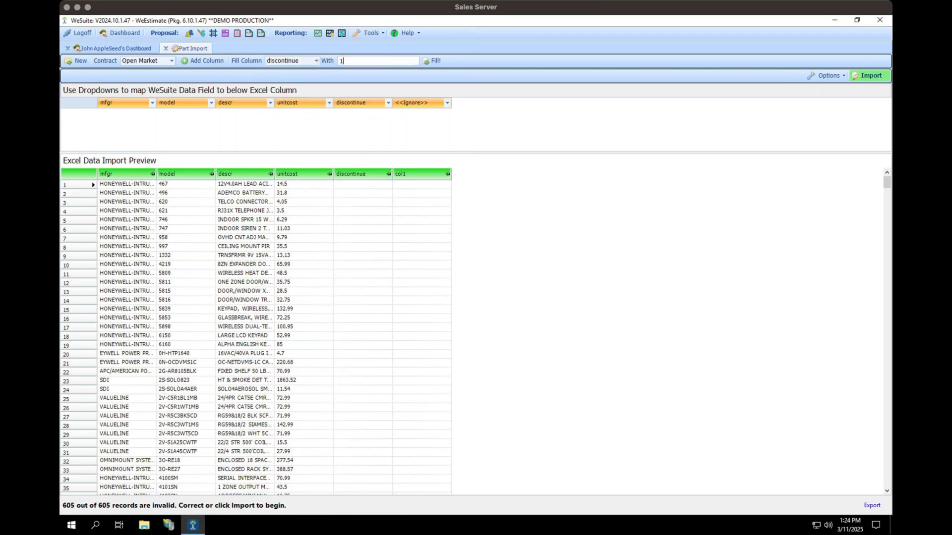
click(435, 62)
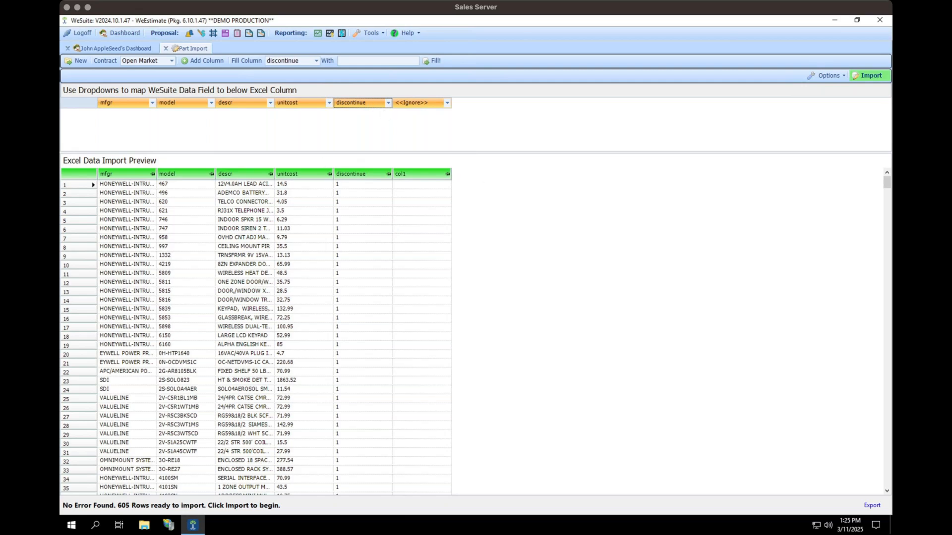
Step: Examine the rows in the import preview, including the manufacturer, model and description cells of part 4939SN-BR
click(867, 80)
scroll(143, 225, down, 4)
scroll(147, 258, down, 2)
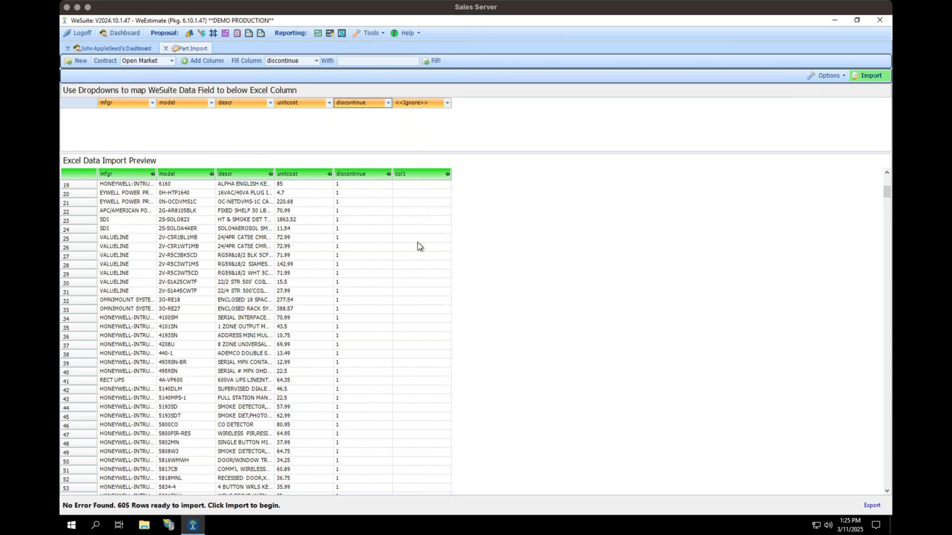
click(246, 367)
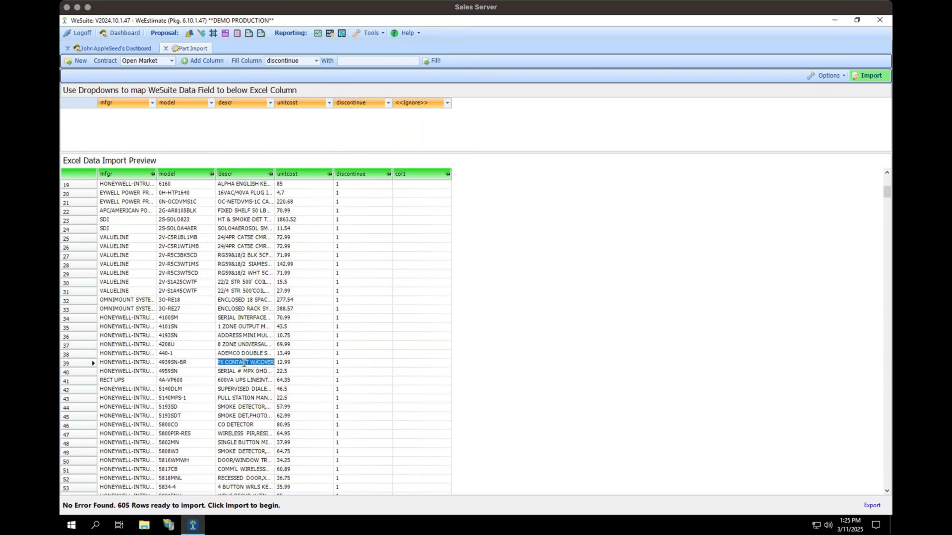
click(167, 364)
click(136, 364)
click(183, 366)
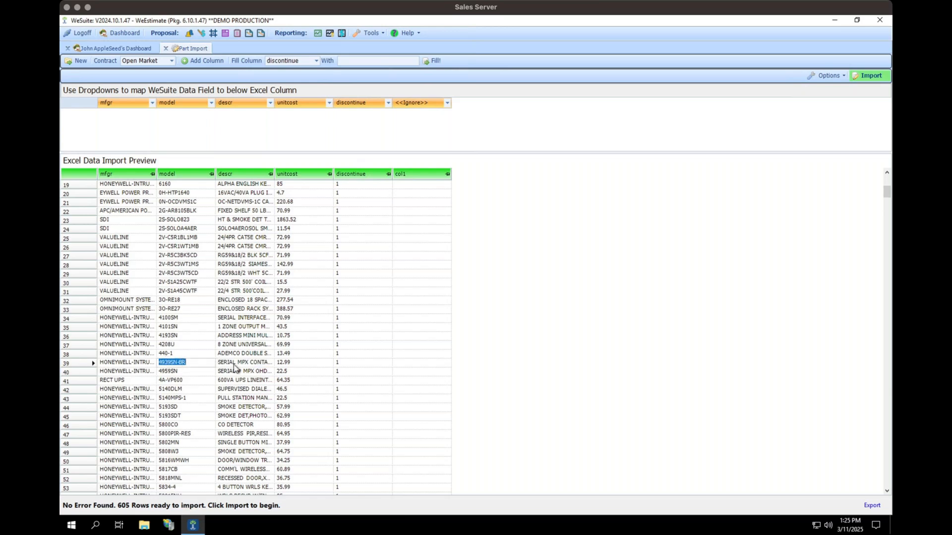
click(245, 364)
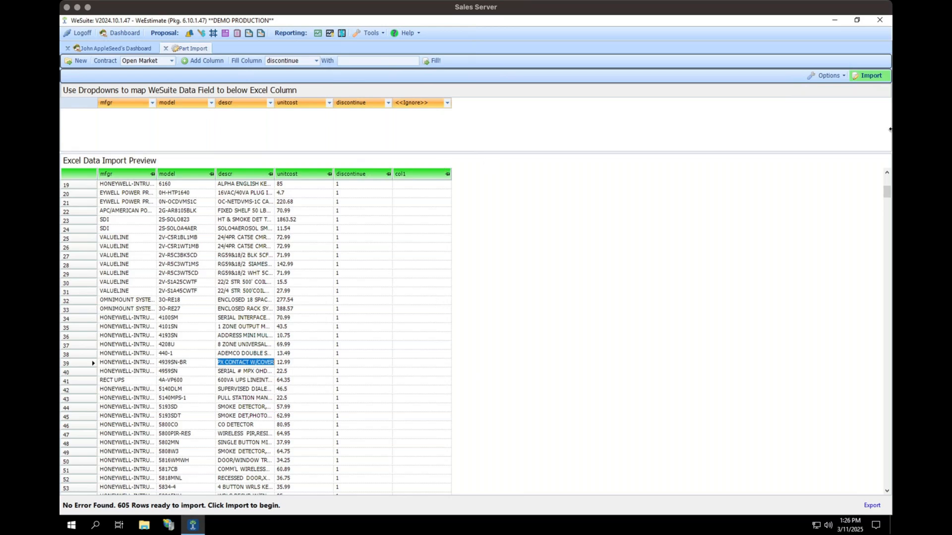
Step: Review the part import options and the contract schedules available for the import
click(843, 76)
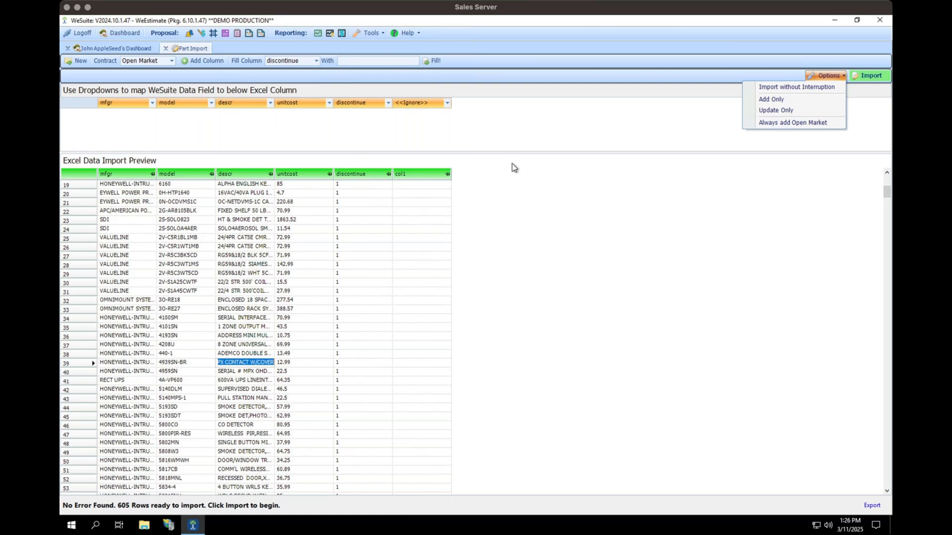
click(752, 110)
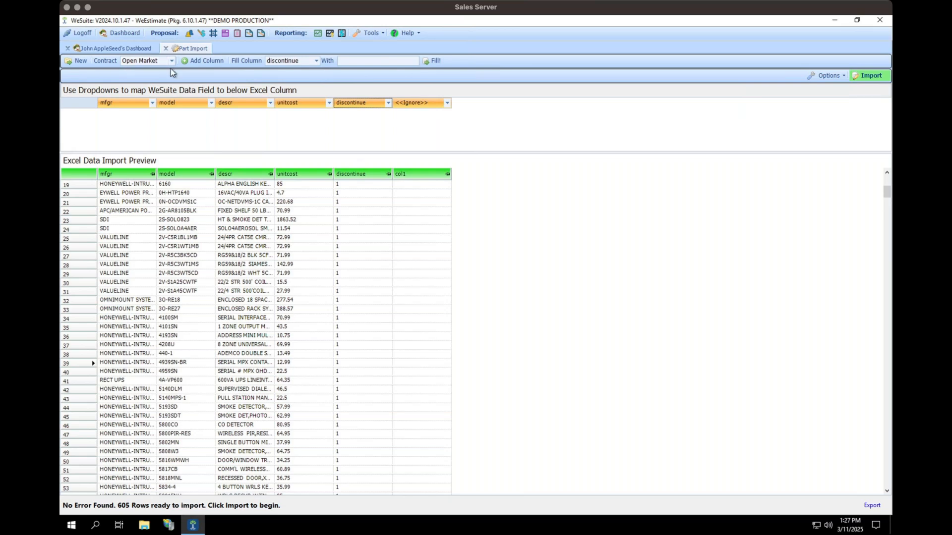
click(151, 60)
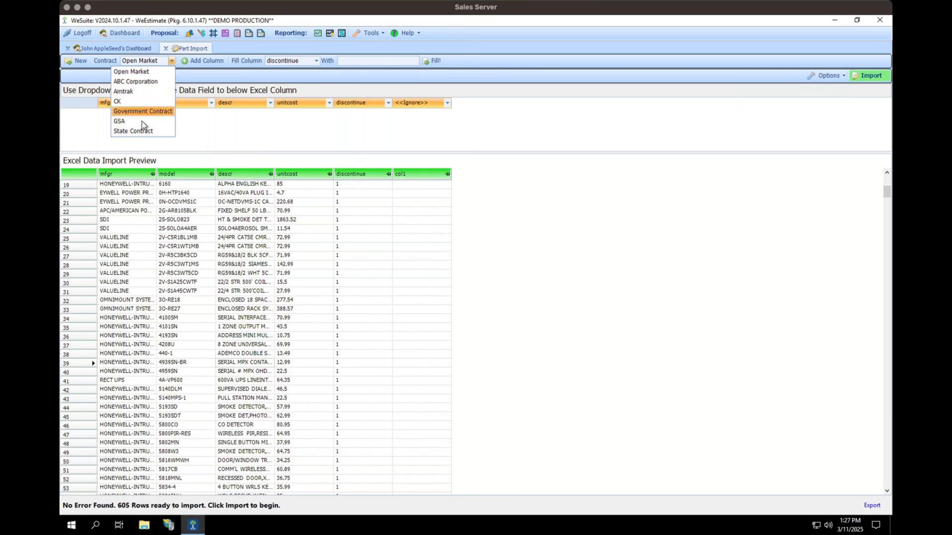
click(741, 213)
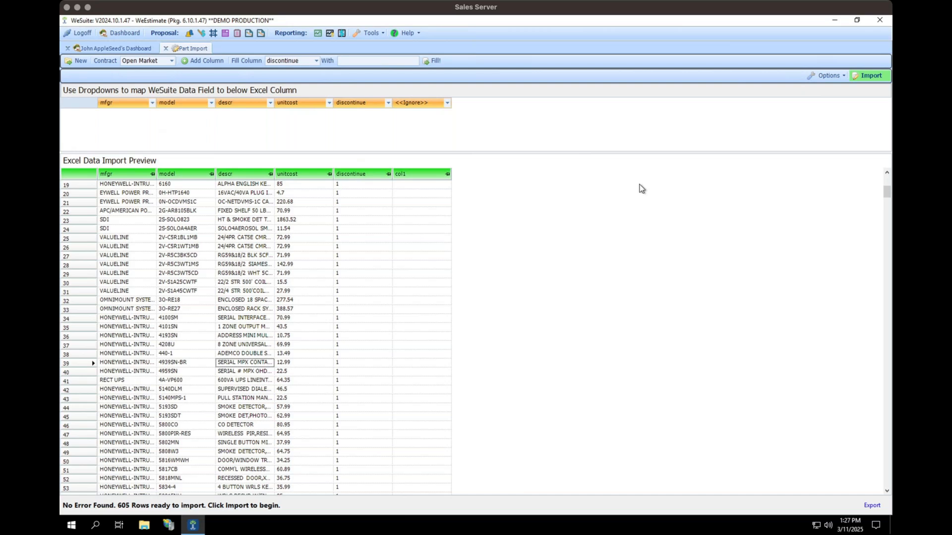
click(873, 77)
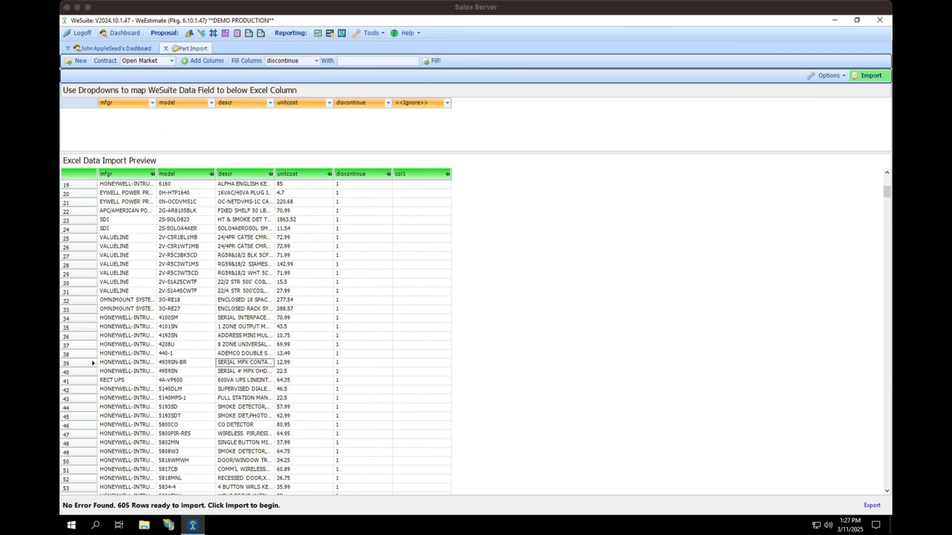
Step: Close the Part Import and open BlackLeaf Connect
click(166, 48)
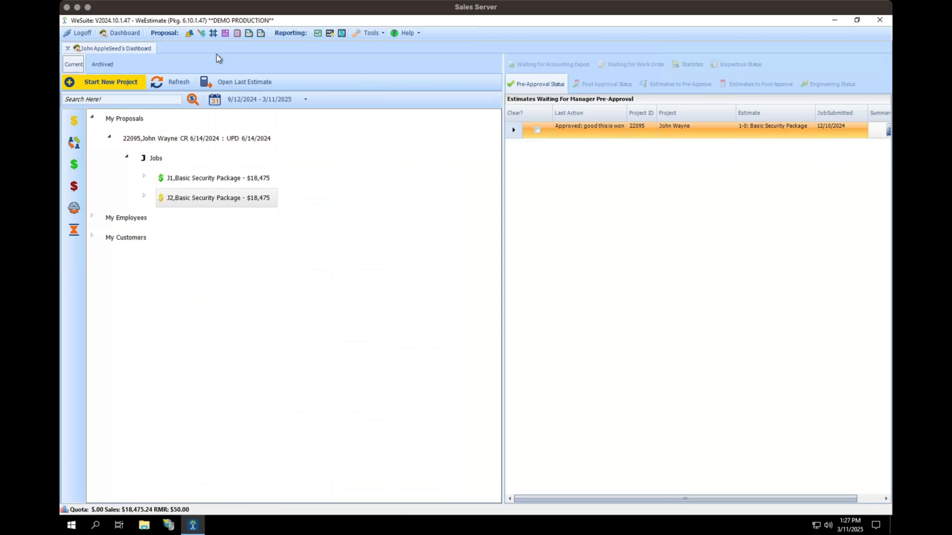
click(375, 35)
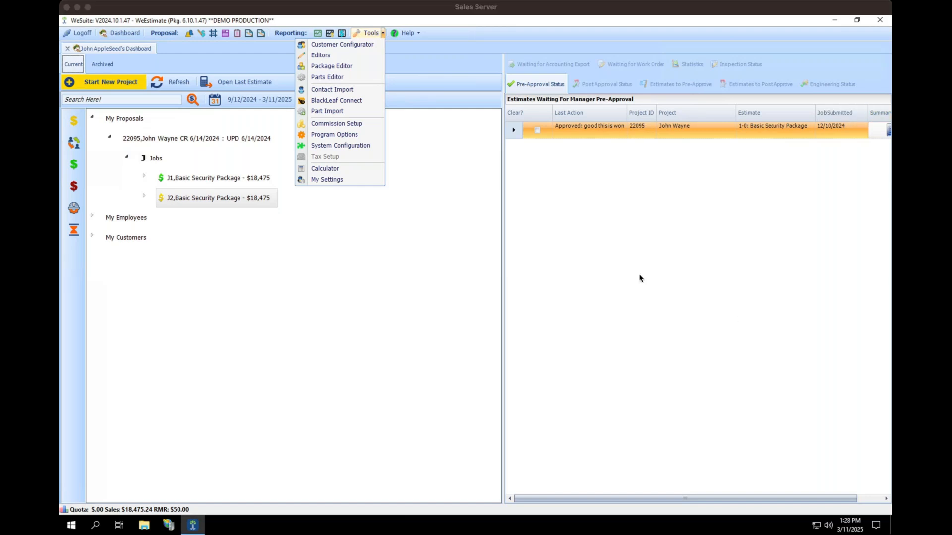
click(359, 101)
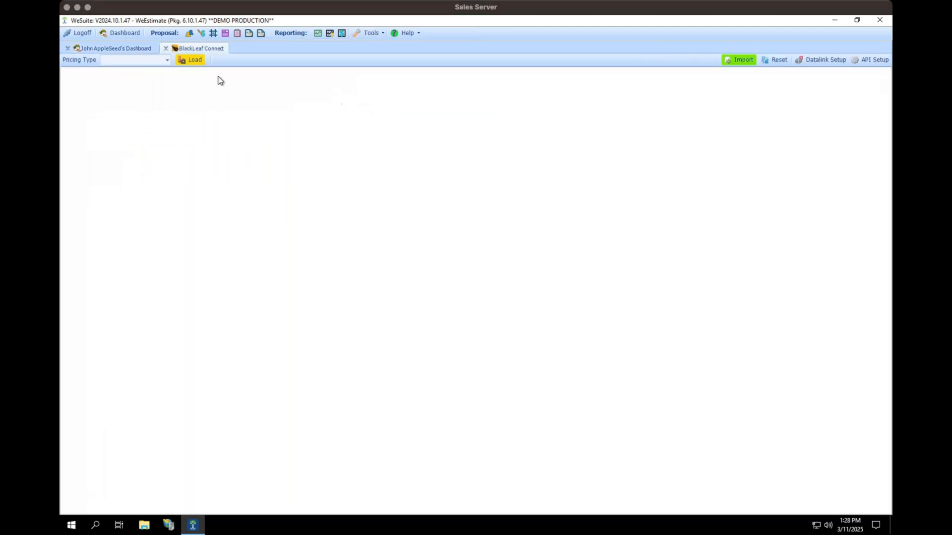
click(167, 64)
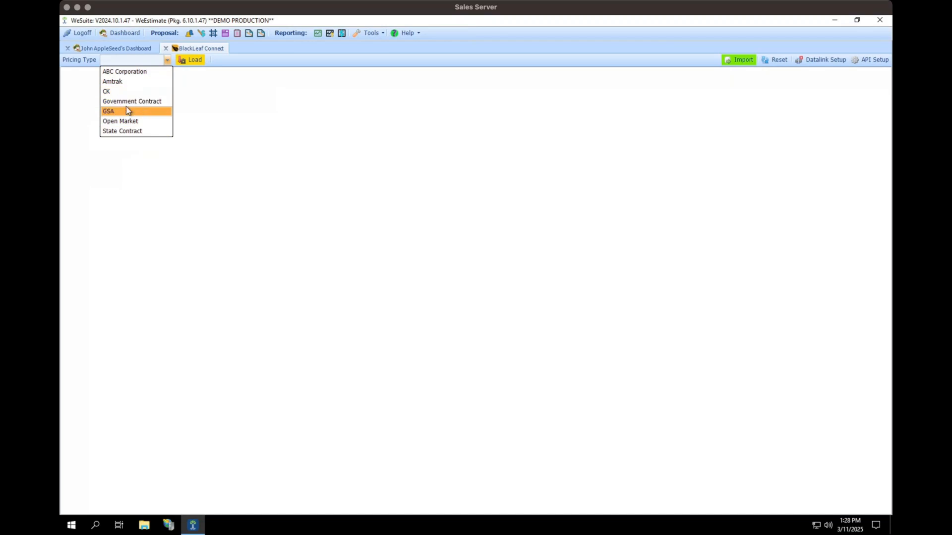
click(239, 102)
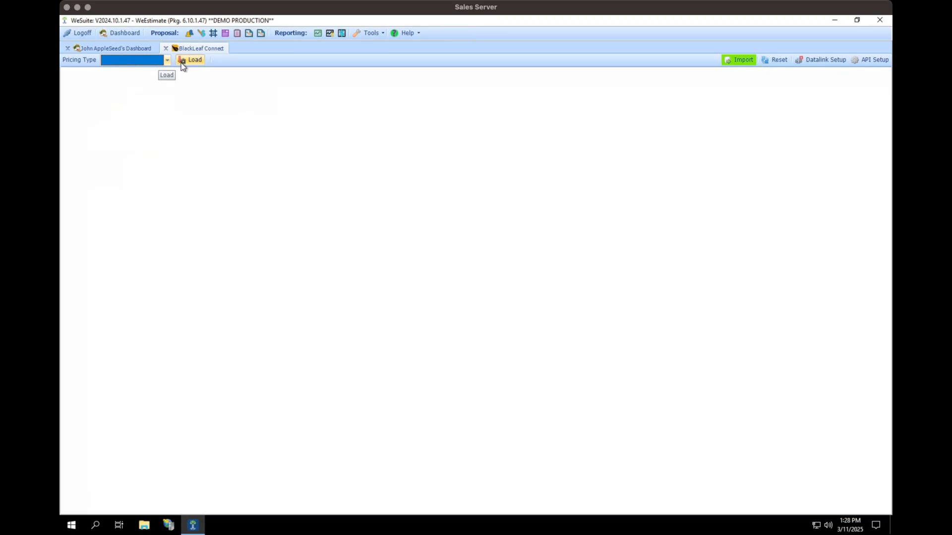
click(195, 63)
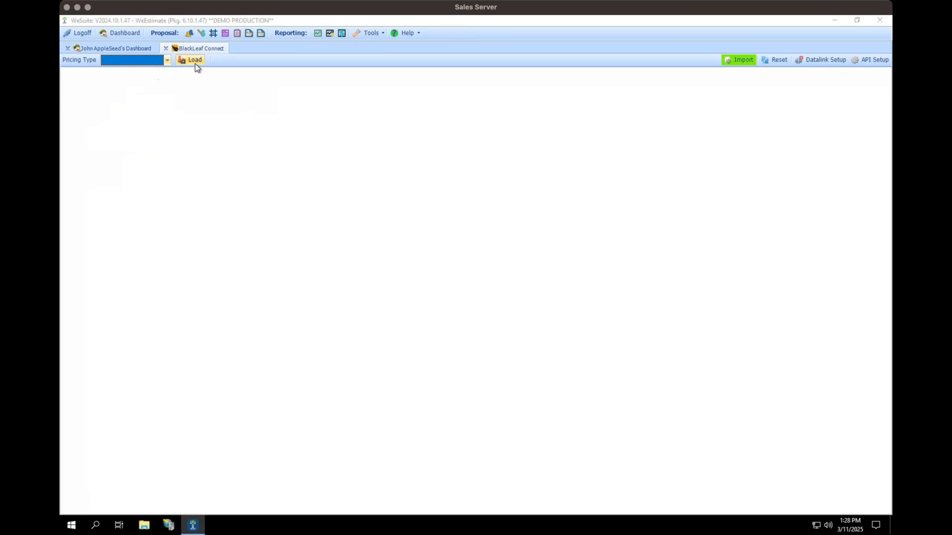
click(534, 310)
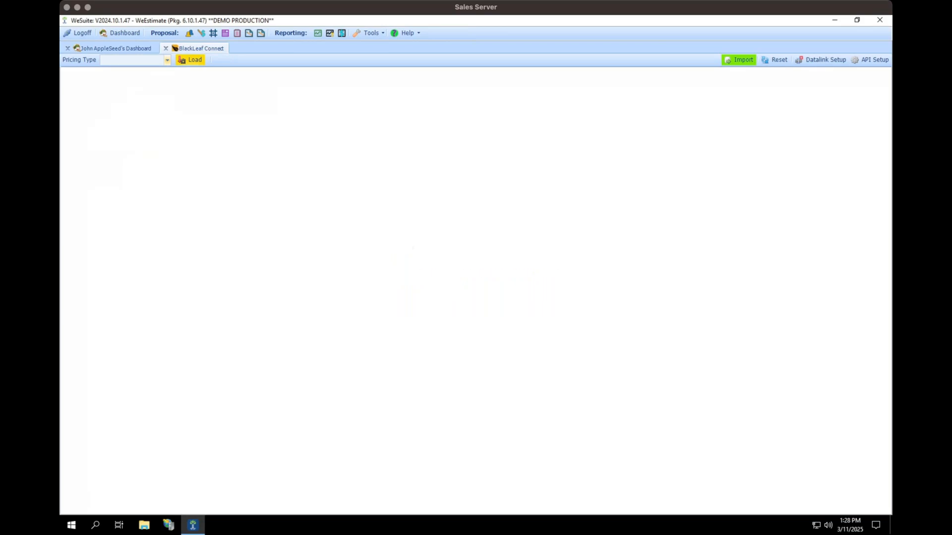
Step: Try to load BlackLeaf Connect pricing for the Open Market pricing type, and close BlackLeaf Connect
click(167, 60)
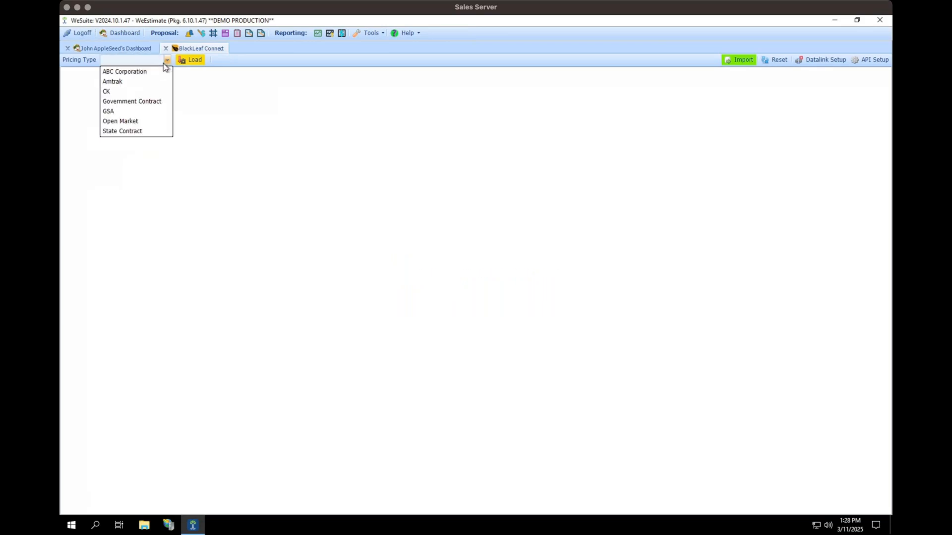
click(124, 121)
click(192, 60)
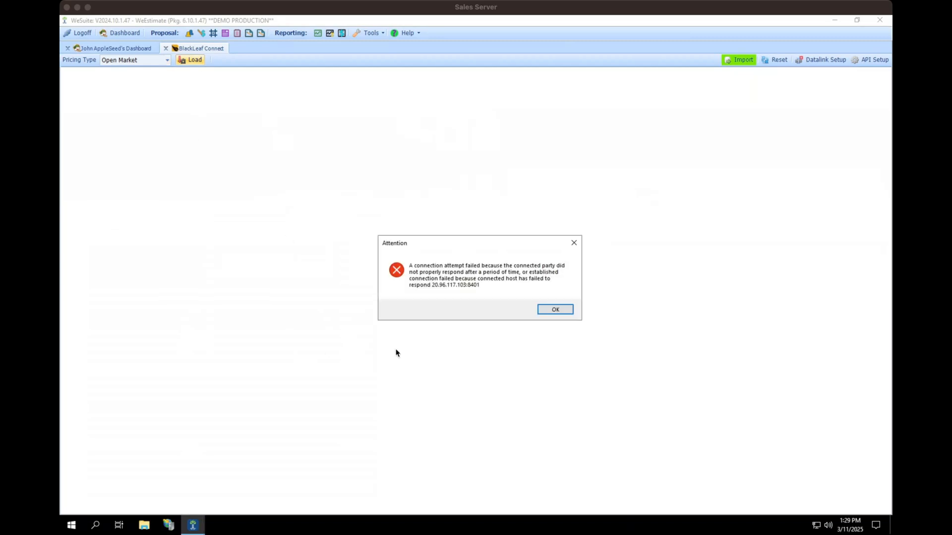
click(558, 311)
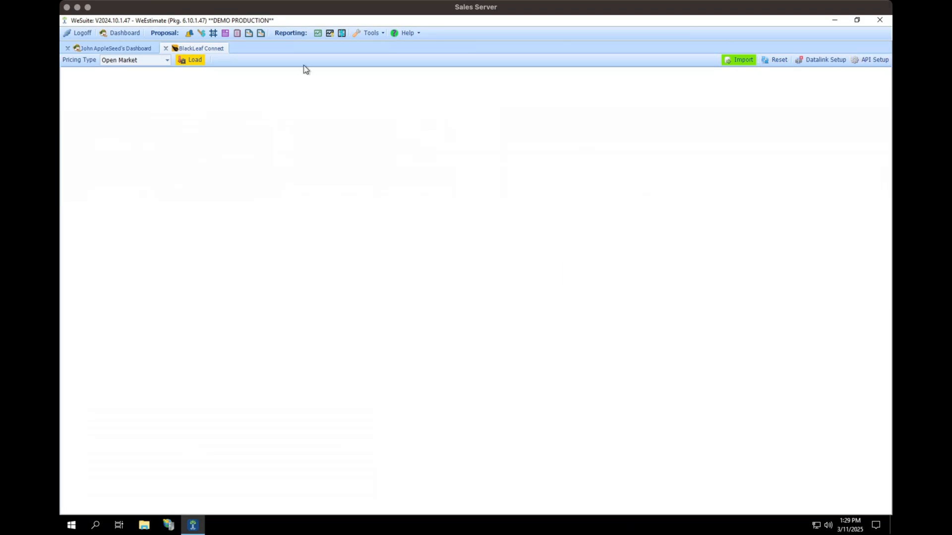
click(166, 49)
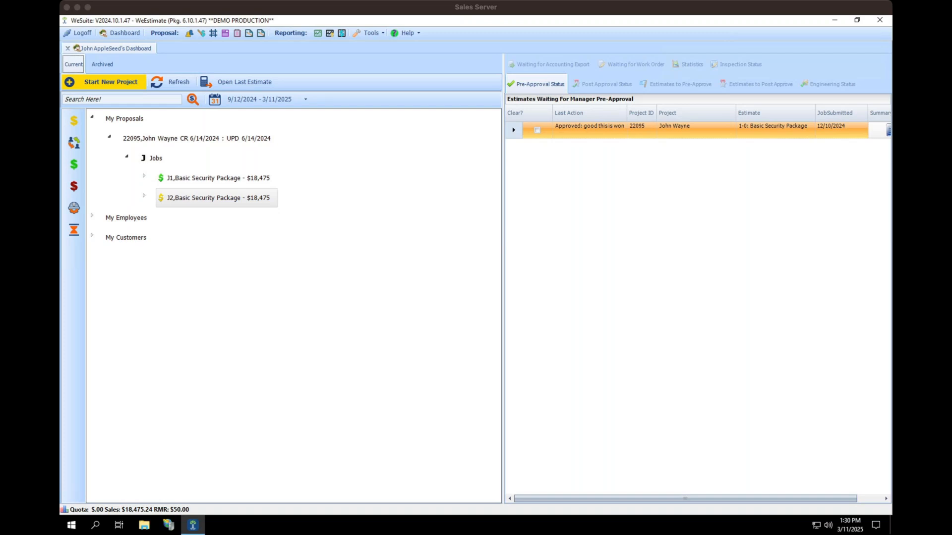
Step: Open the J2 Basic Security Package estimate from the proposals on the dashboard
click(206, 199)
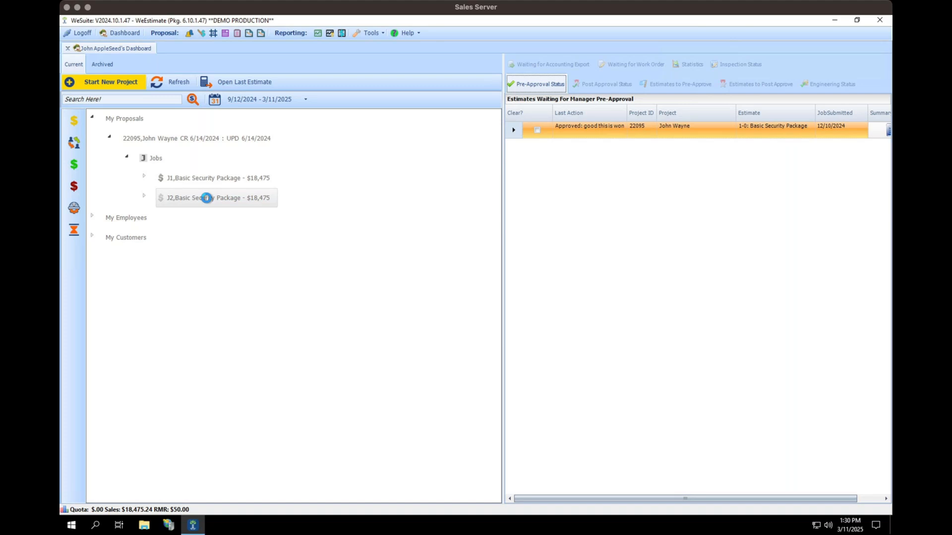
double_click(207, 198)
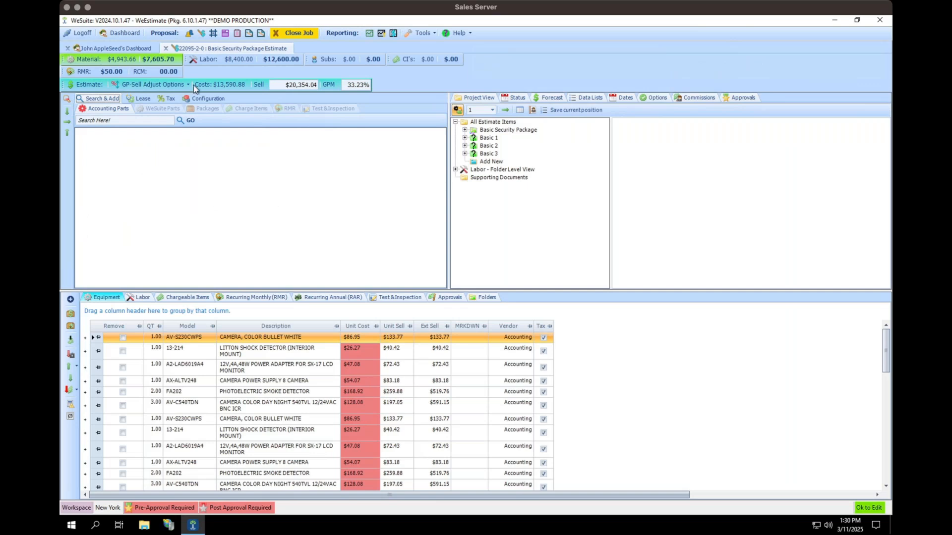
Step: View the estimate's WeSuite Parts and Accounting Parts searches and enlarge the equipment grid
click(162, 110)
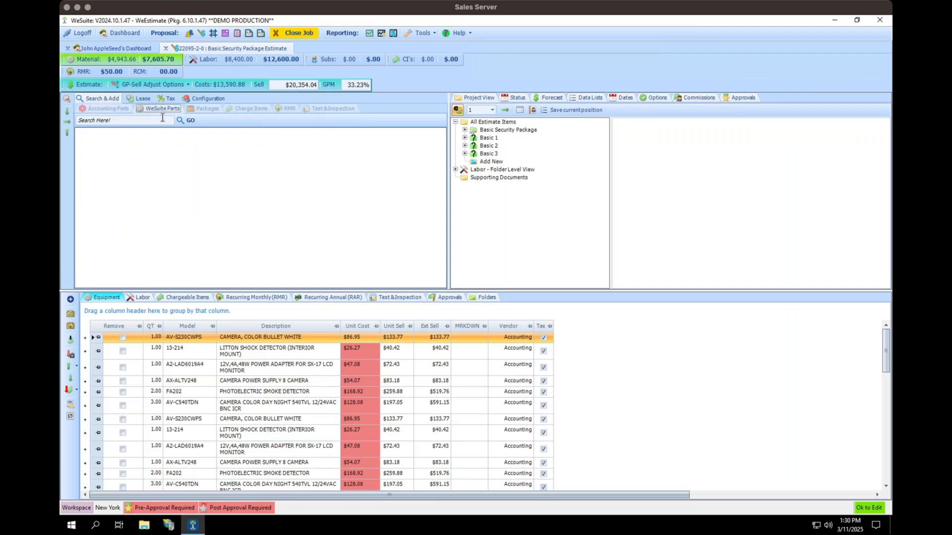
click(157, 120)
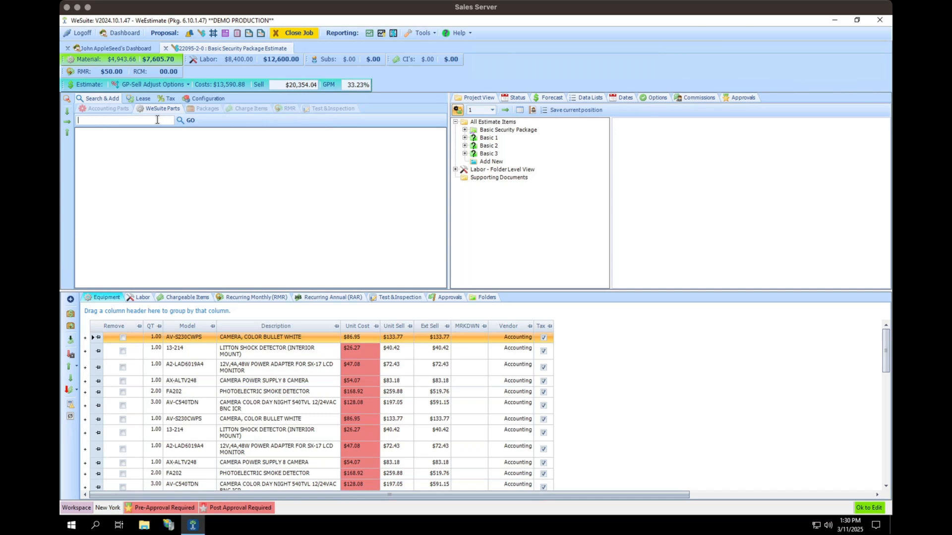
click(107, 110)
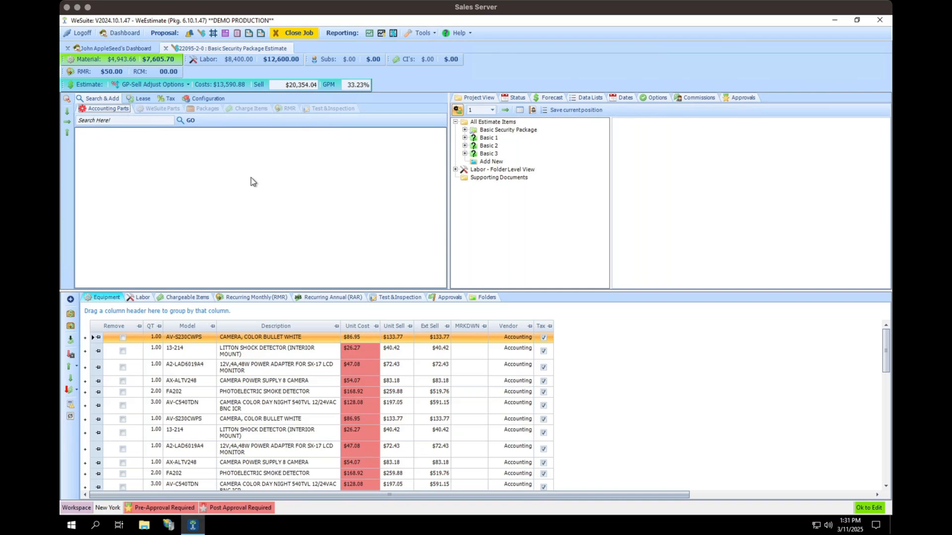
drag(468, 287, 458, 212)
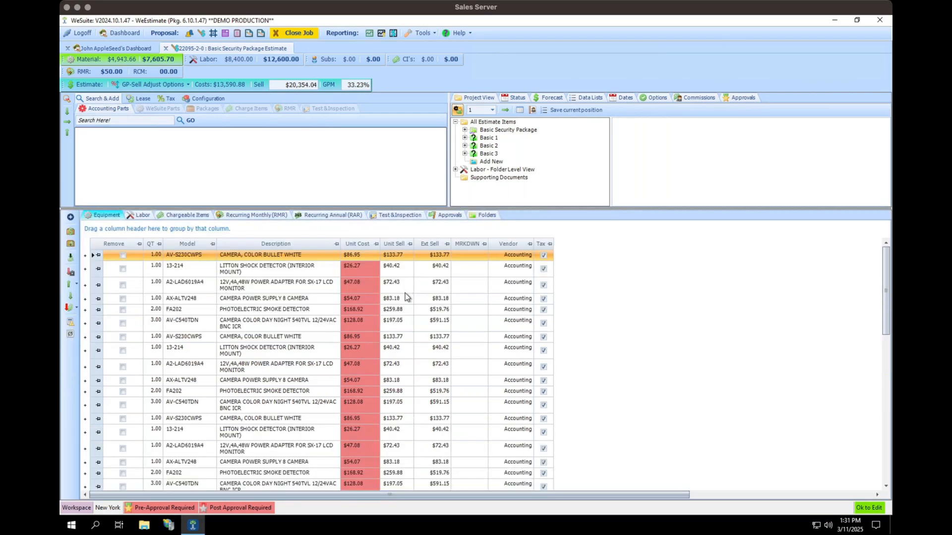
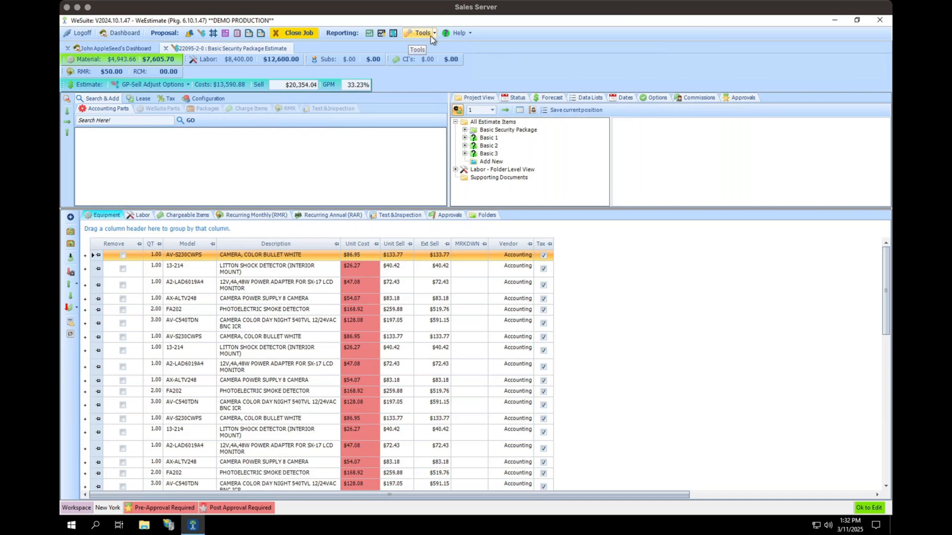
Step: Open the Markups settings in Program Options and review the Sale Price/GPM choices for materials
click(434, 34)
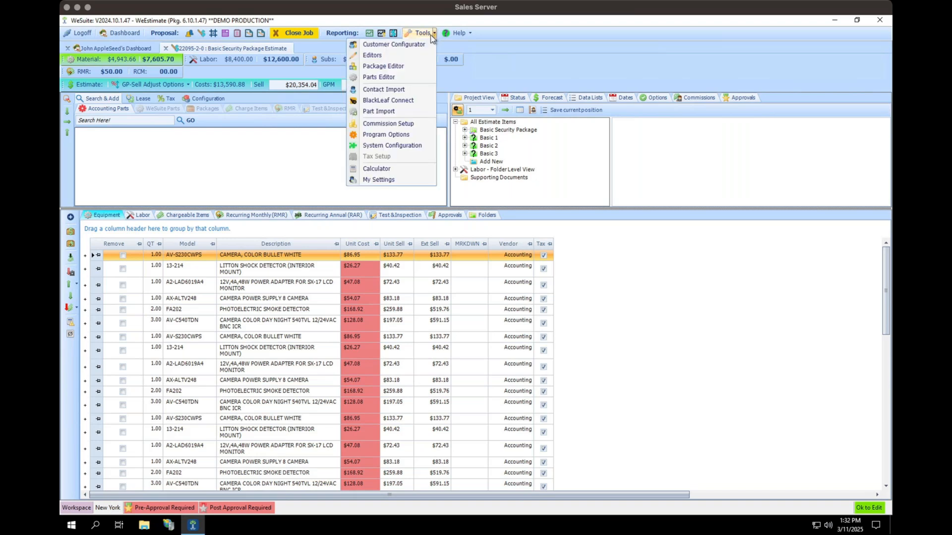
click(396, 136)
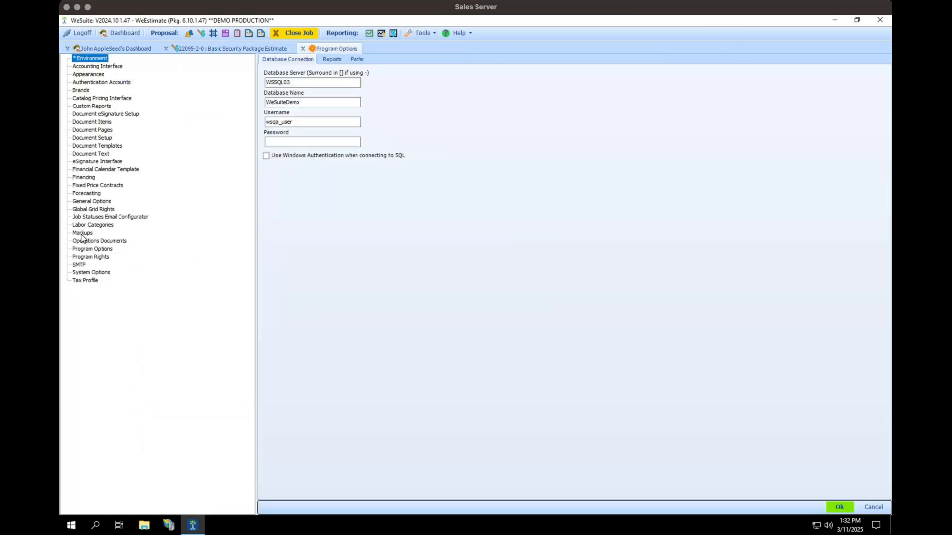
click(82, 233)
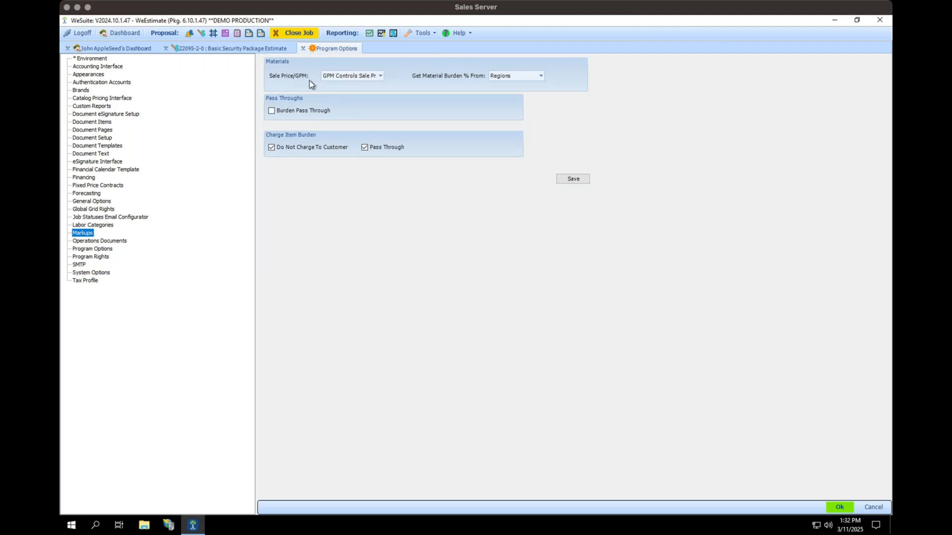
click(380, 77)
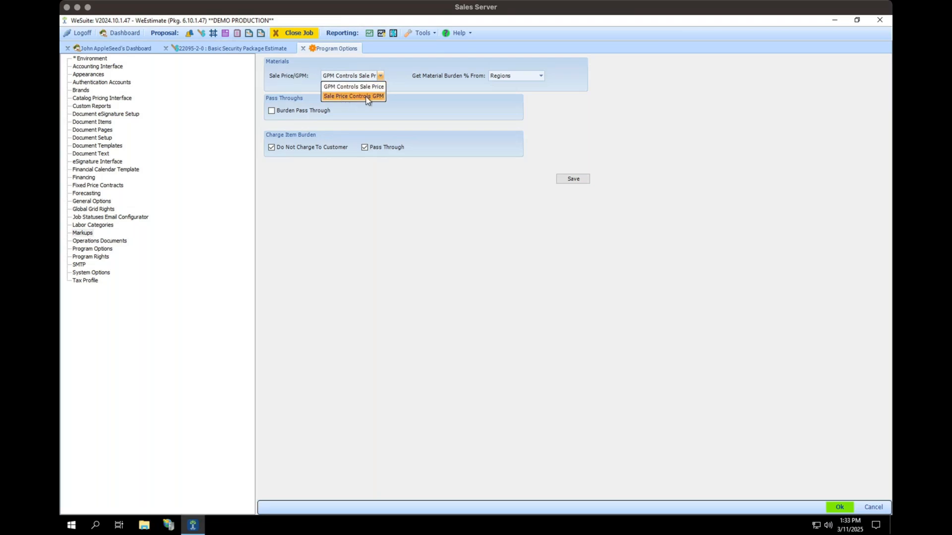
click(248, 53)
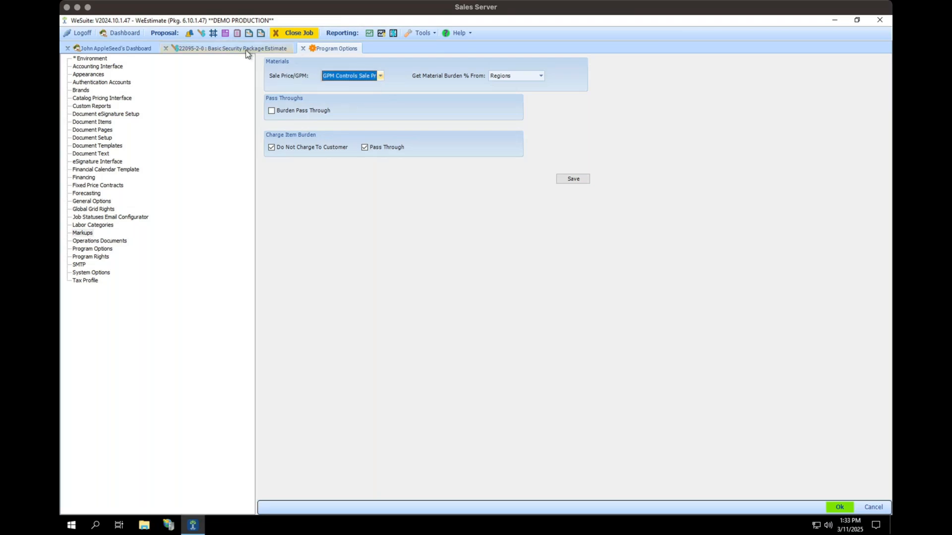
Step: Compare the estimate's equipment costs and sell prices with the Markups settings in Program Options
click(245, 48)
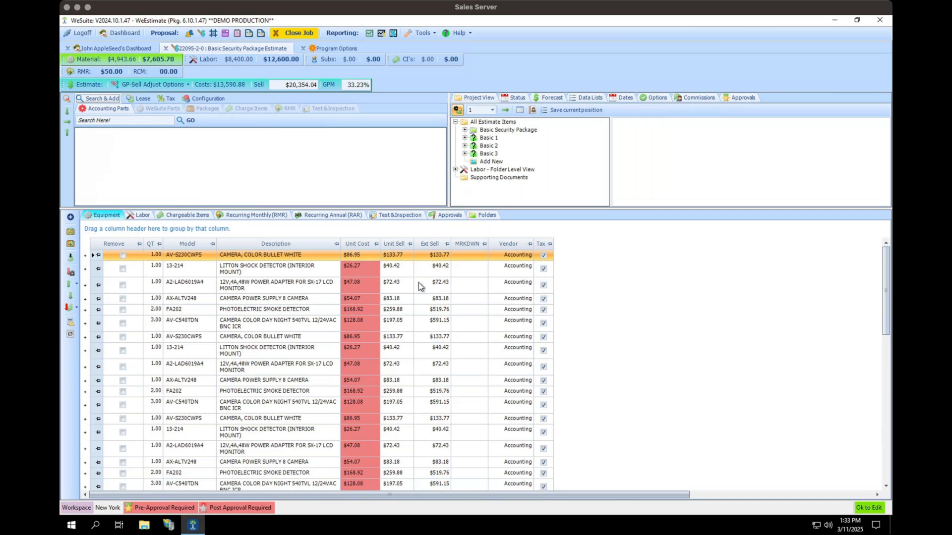
click(341, 48)
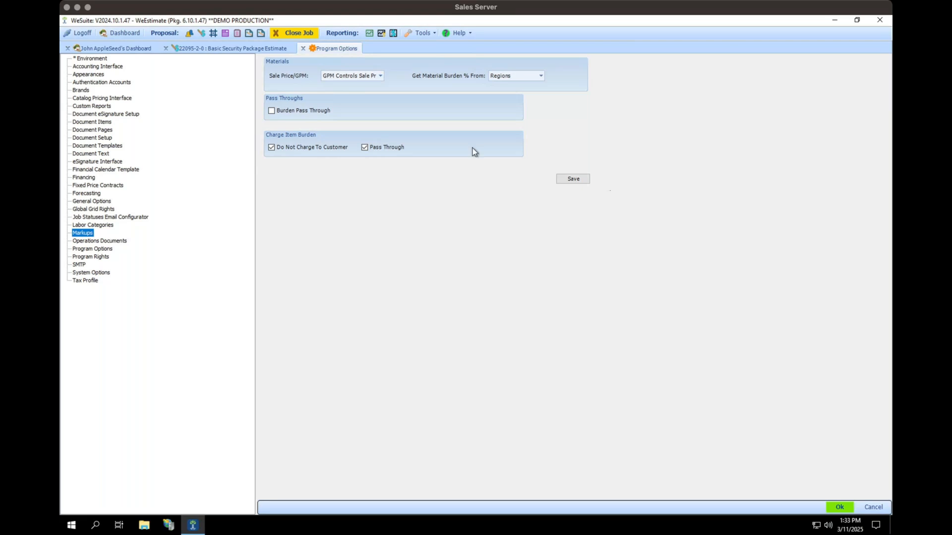
click(248, 48)
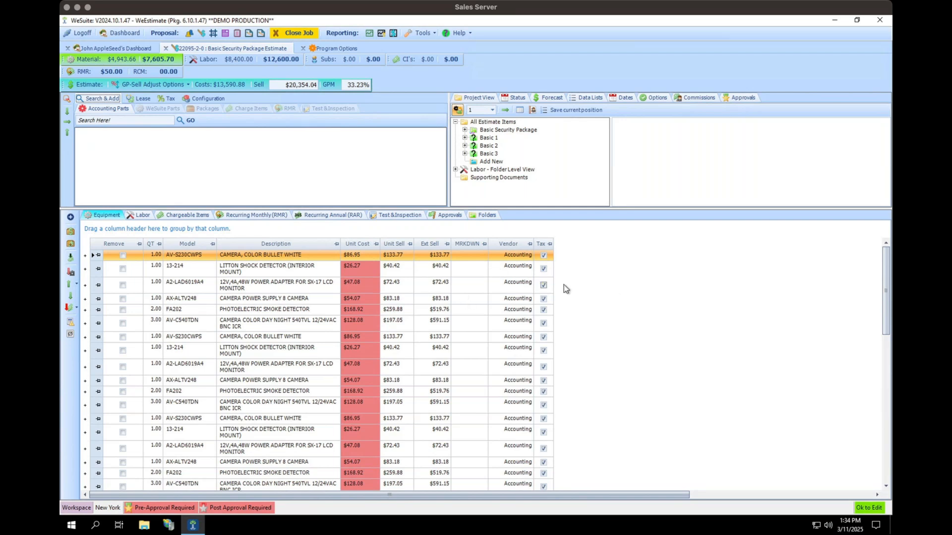
Step: Review the commands available for the equipment grid and examine the highlighted unit costs farther down the list
right_click(633, 327)
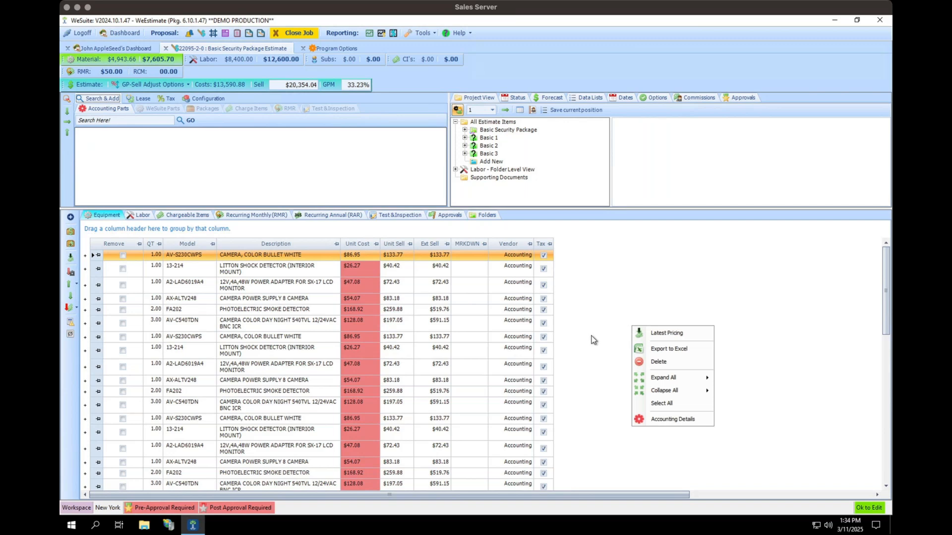
click(665, 351)
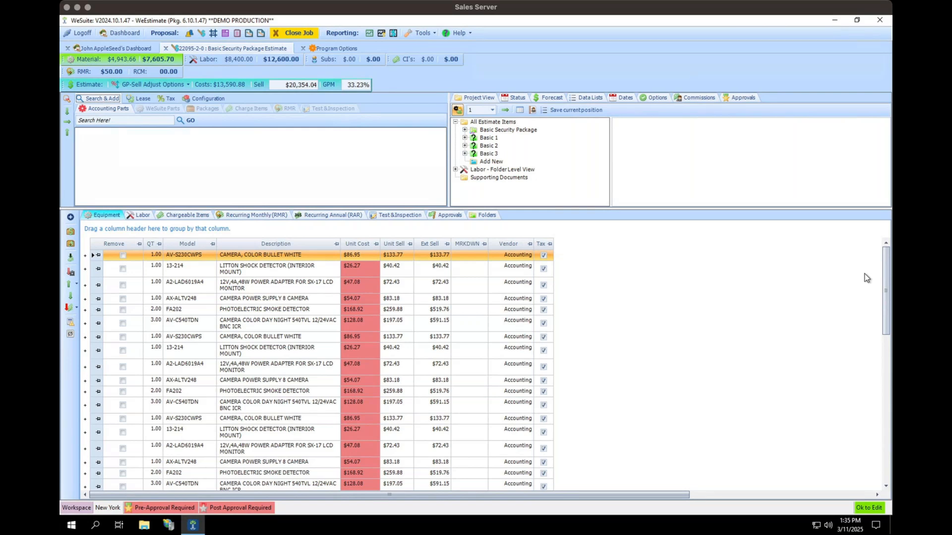
scroll(866, 277, down, 1)
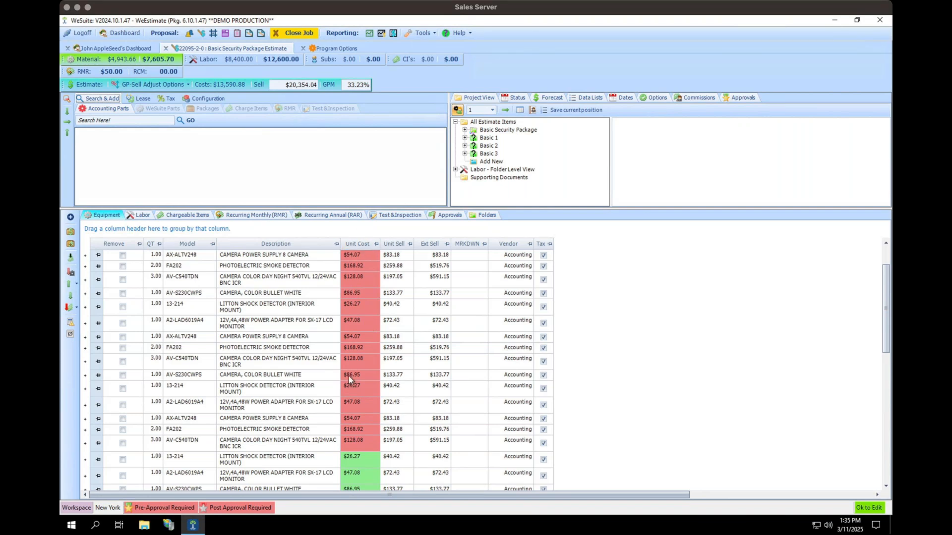
click(94, 258)
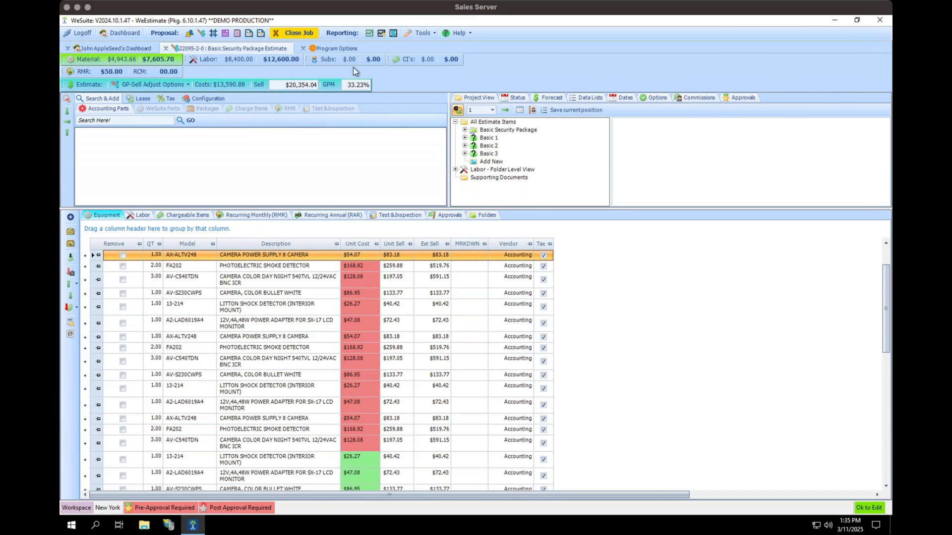
click(433, 33)
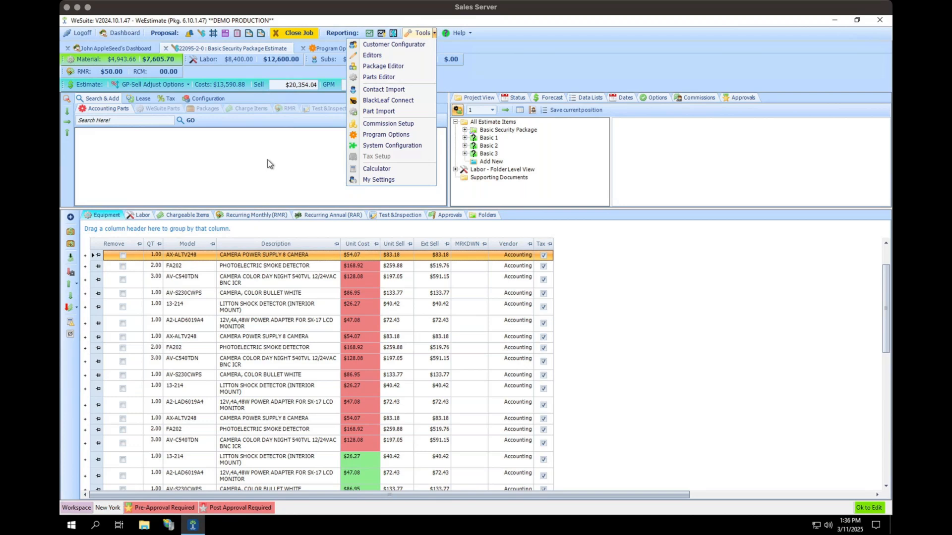
click(115, 108)
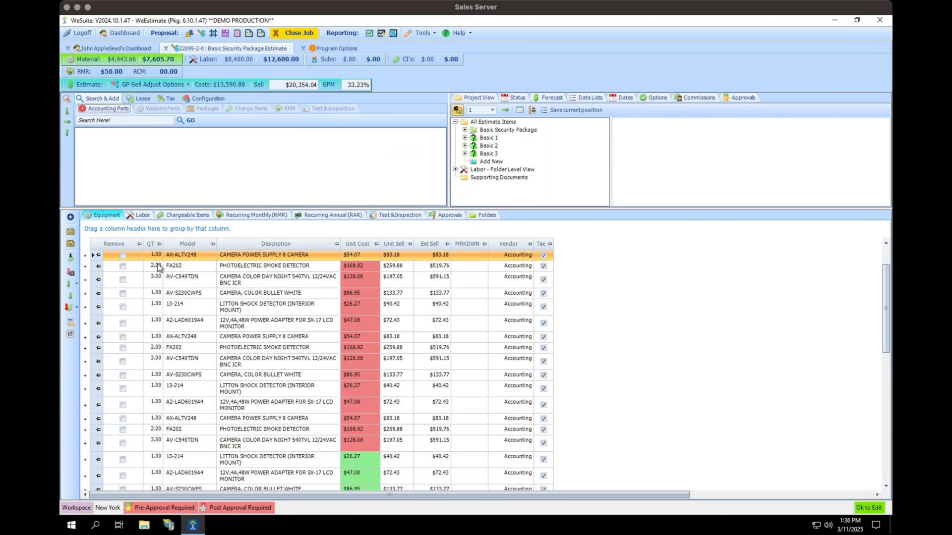
click(71, 286)
Step: Close the Basic Security Package estimate and Program Options, returning to the dashboard
click(165, 49)
click(164, 49)
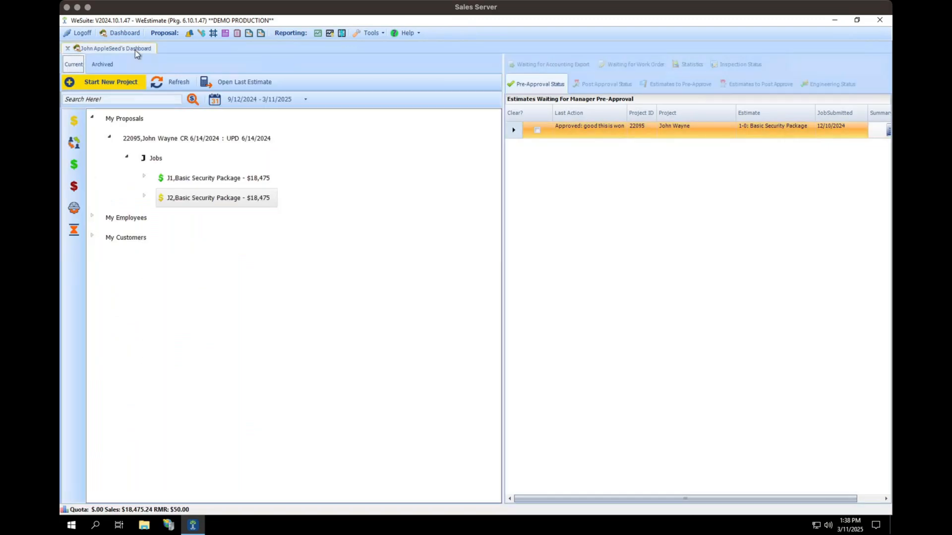